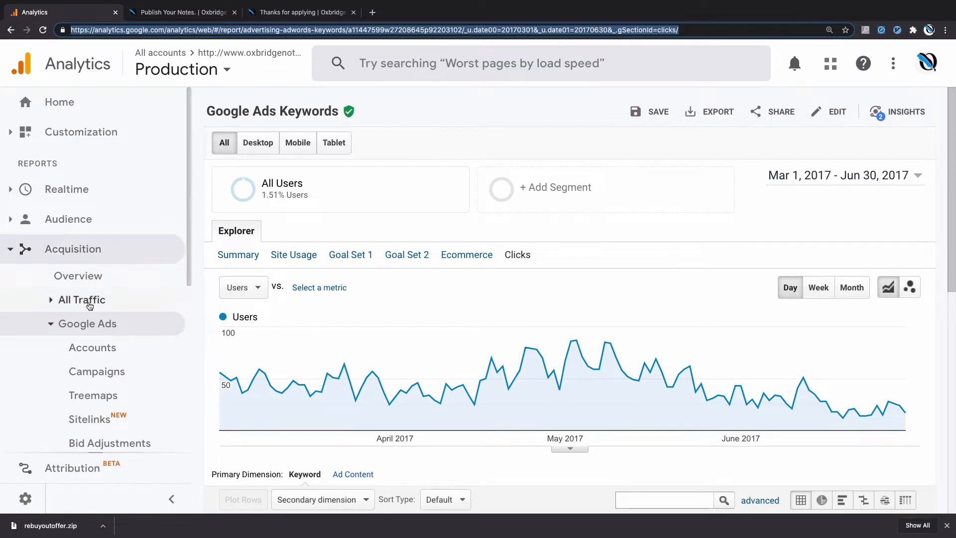
# - Open the property's Google Ads Linking settings in the admin area and open the AdWords Link 1 group
pyautogui.scroll(-3, 85, 323)
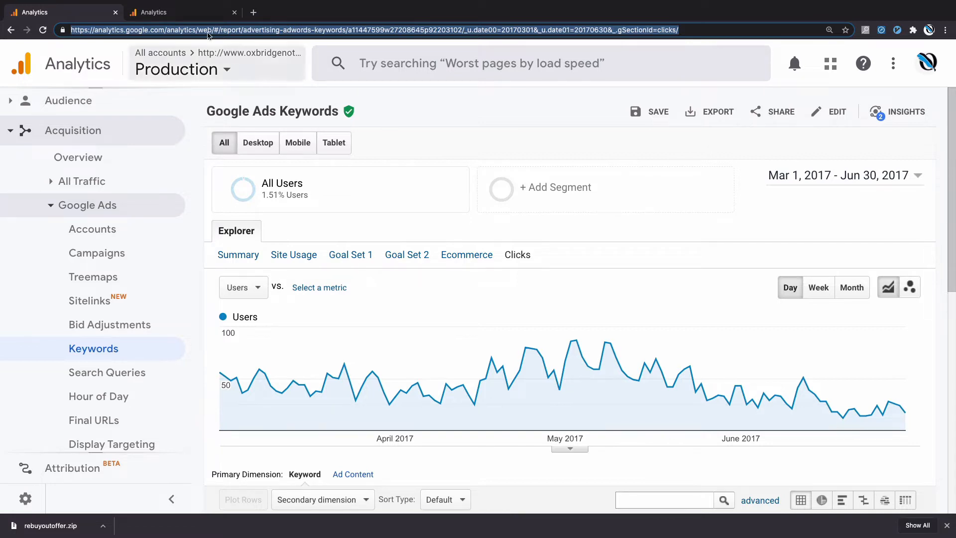
pyautogui.click(188, 18)
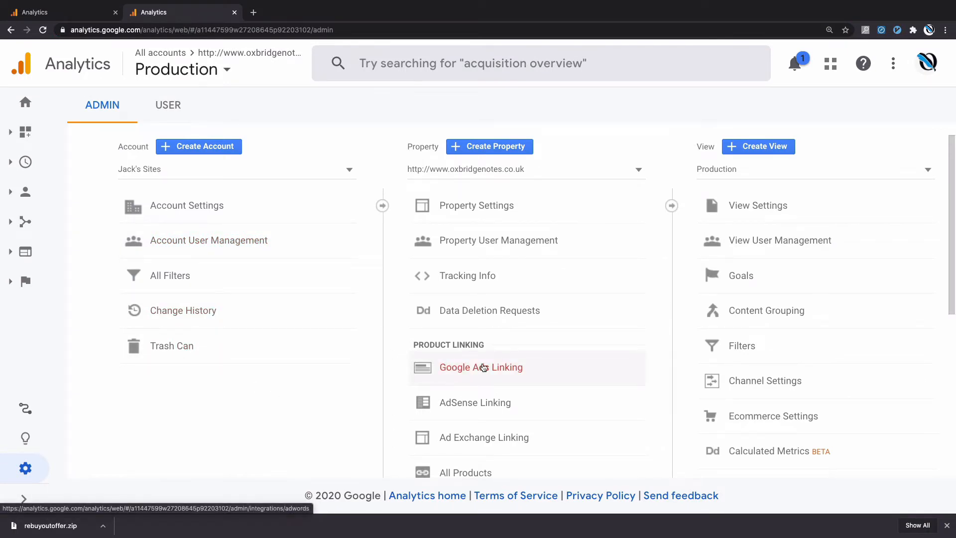
pyautogui.click(481, 367)
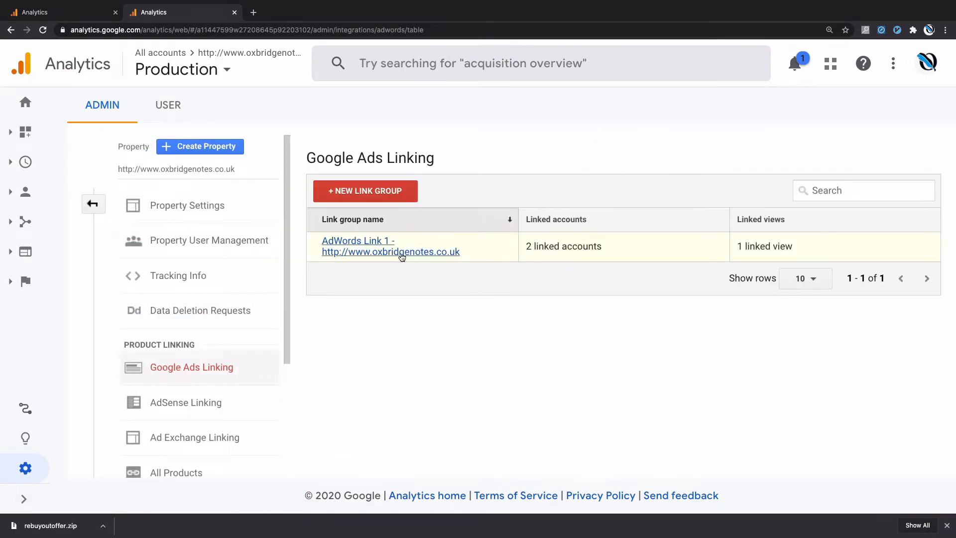
pyautogui.click(399, 253)
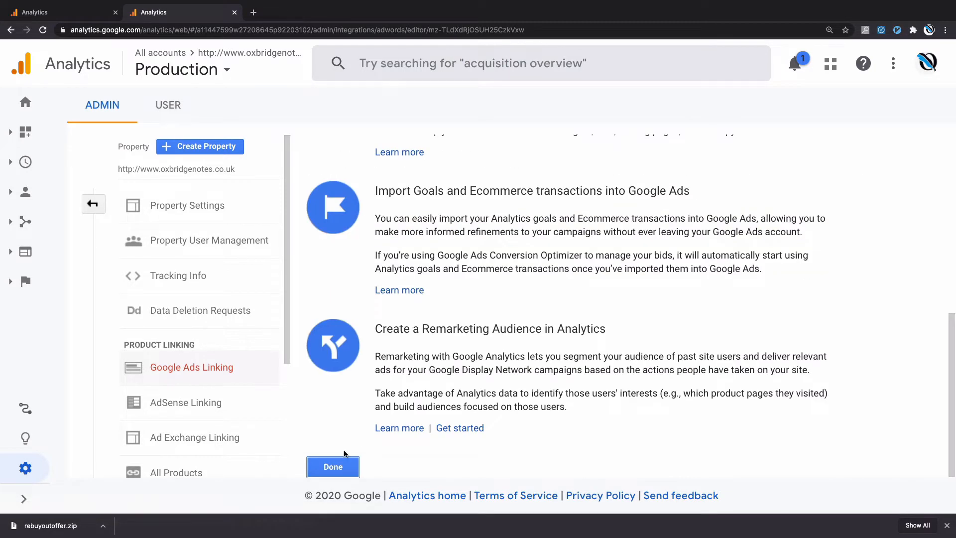
# - Review the link group's linked Google Ads accounts, link configuration and the explanation of what linking enables
pyautogui.click(334, 466)
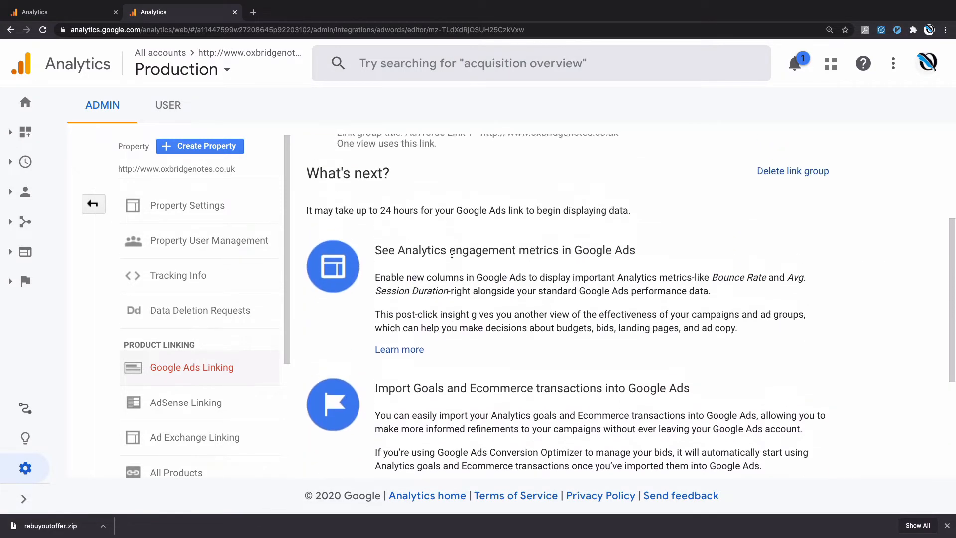
pyautogui.scroll(2, 452, 254)
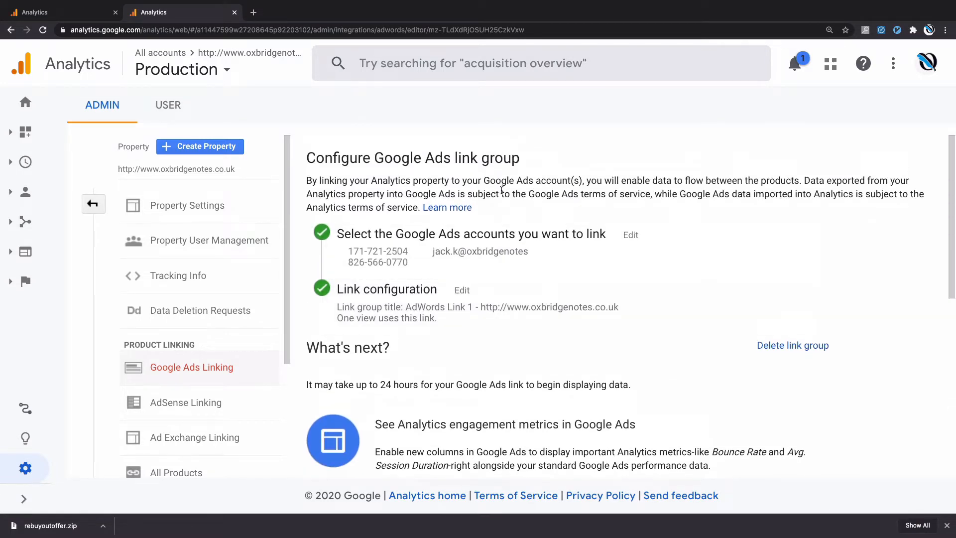
pyautogui.scroll(-1, 501, 190)
pyautogui.scroll(-7, 502, 191)
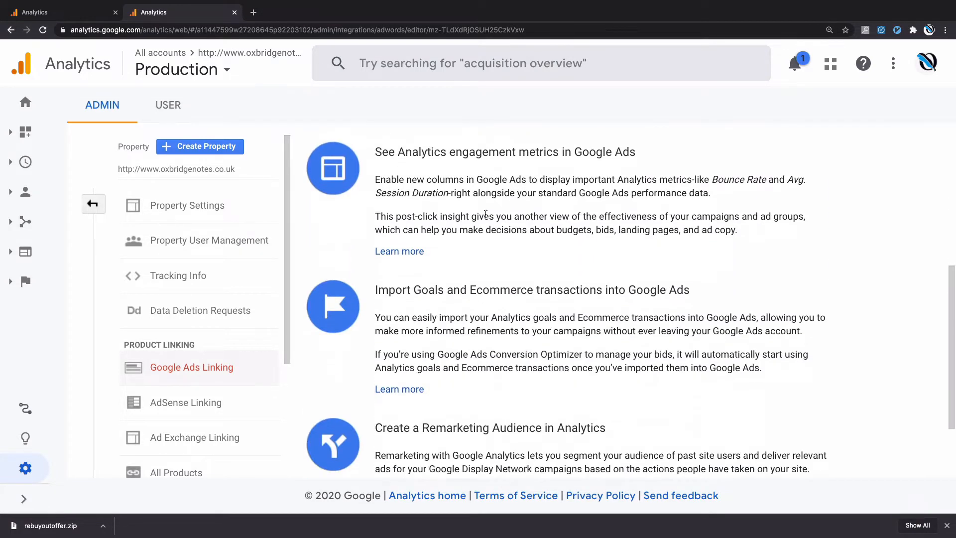
pyautogui.click(333, 466)
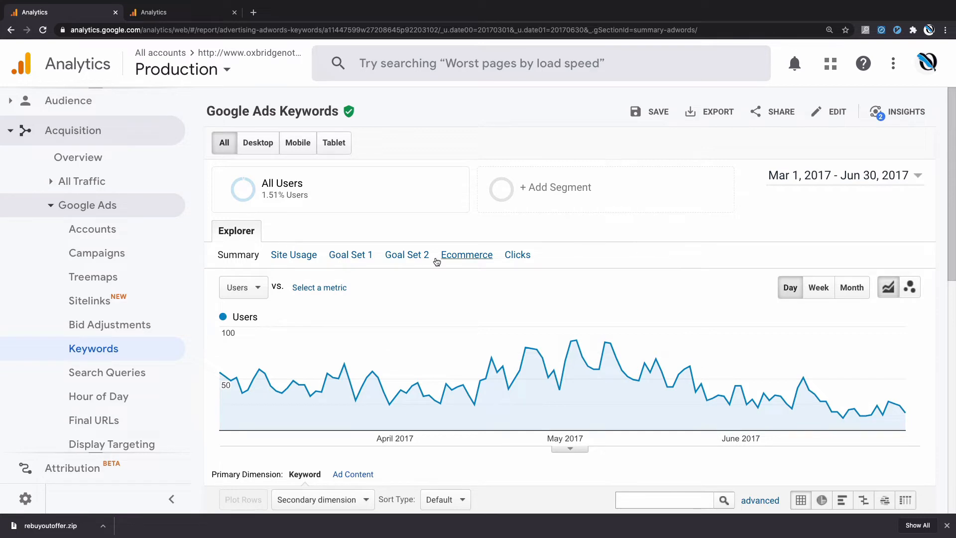
# - Show the Clicks metric group in the Google Ads Keywords report and bring up the keyword table
pyautogui.click(515, 260)
pyautogui.scroll(-3, 633, 236)
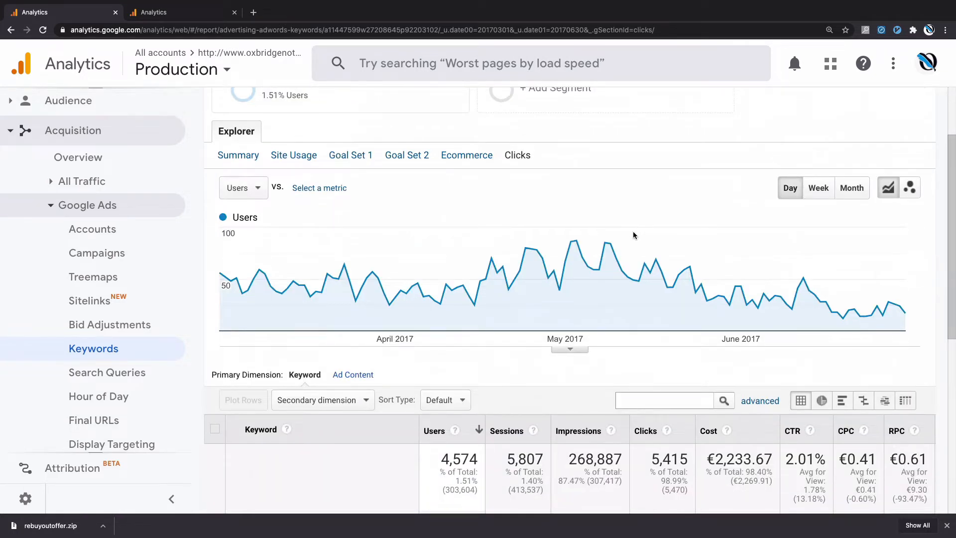
pyautogui.scroll(-5, 634, 234)
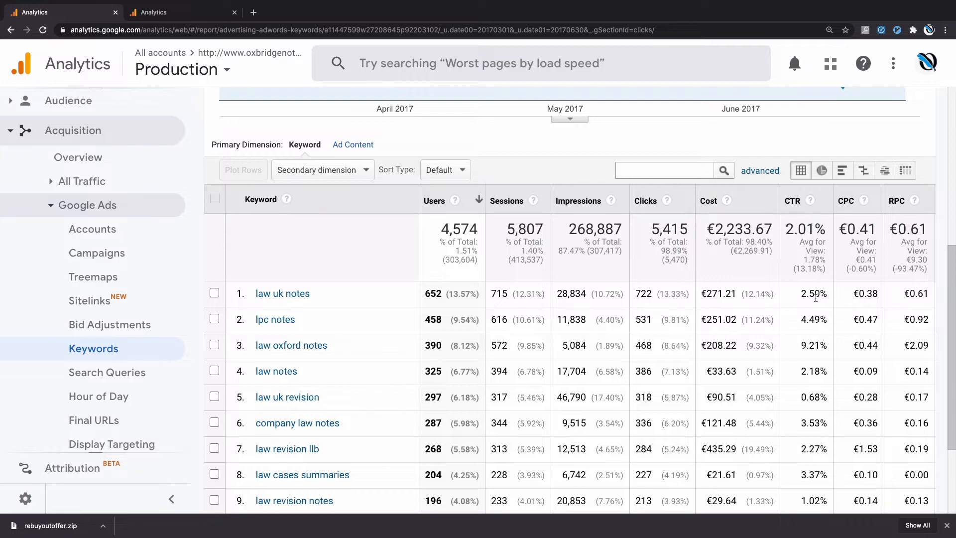
# - Examine the CTR column, comparing the keywords "law oxford notes" and "law uk revision"
pyautogui.moveTo(811, 202)
pyautogui.doubleClick(806, 345)
pyautogui.click(806, 345)
pyautogui.tripleClick(810, 395)
pyautogui.click(810, 393)
# - Examine the RPC column for each keyword alongside its name, cost and CPC
pyautogui.hscroll(3, 863, 286)
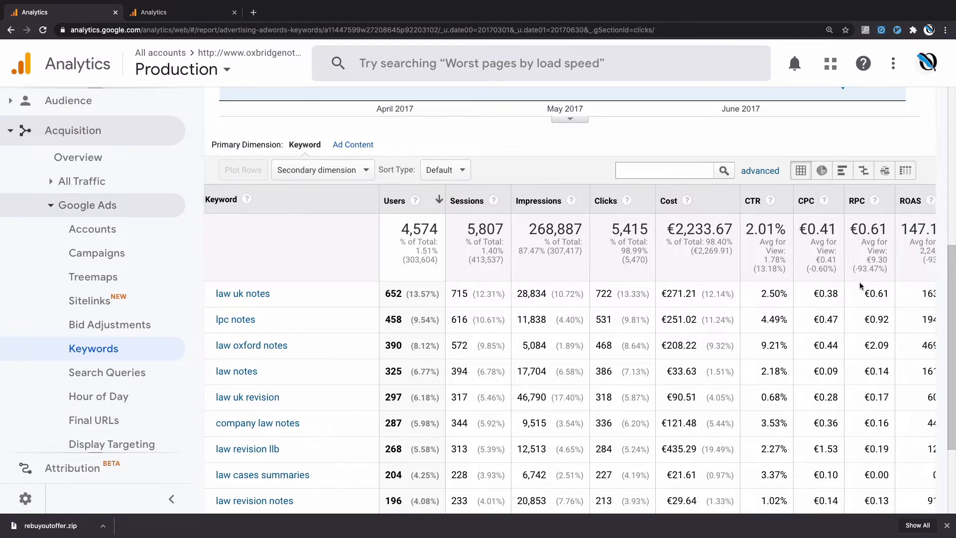
pyautogui.moveTo(845, 201)
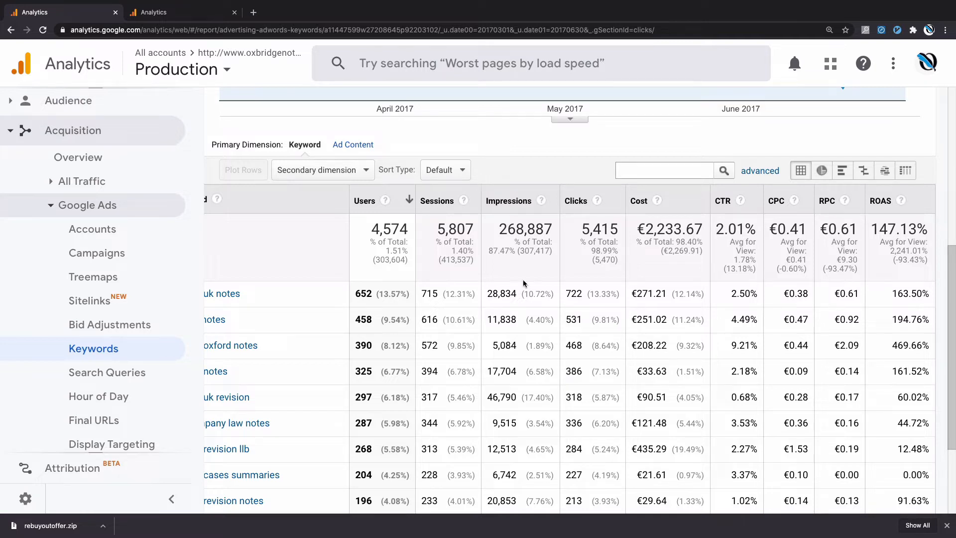
pyautogui.hscroll(-3, 523, 282)
pyautogui.hscroll(3, 376, 305)
pyautogui.hscroll(-3, 679, 324)
pyautogui.hscroll(3, 657, 344)
pyautogui.hscroll(-3, 737, 384)
pyautogui.hscroll(3, 737, 384)
pyautogui.scroll(-1, 851, 346)
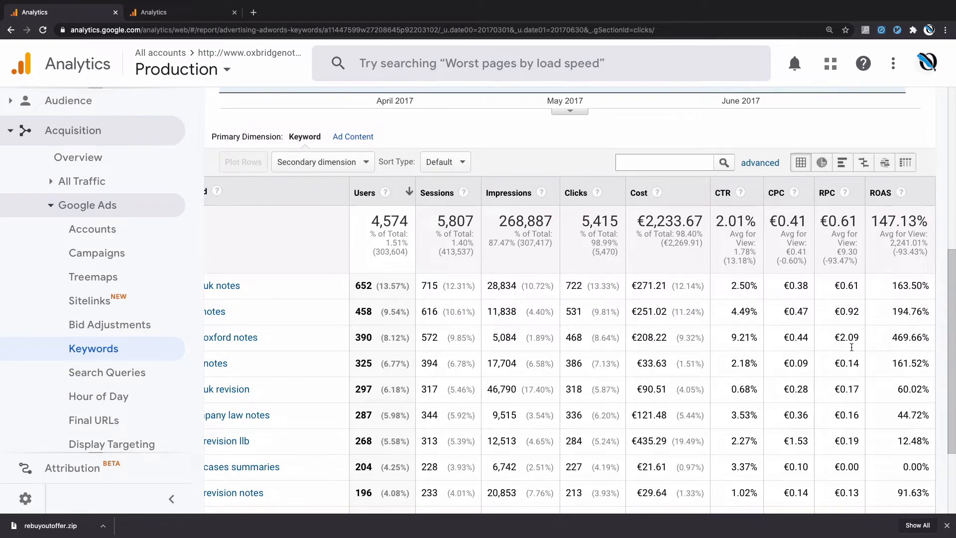
pyautogui.hscroll(-3, 854, 351)
pyautogui.hscroll(3, 858, 354)
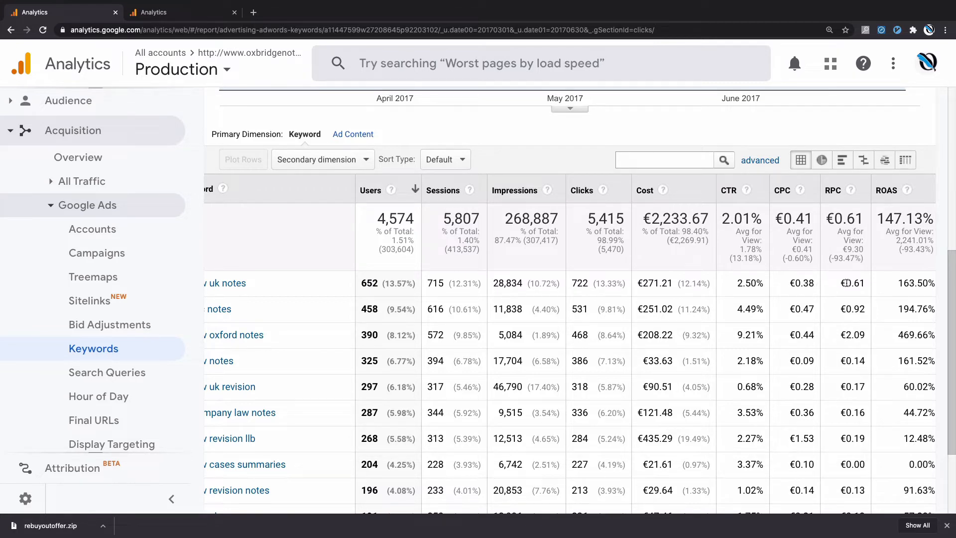
# - Compare the ROAS of the keyword "law uk notes" with its CPC and RPC
pyautogui.hscroll(1, 887, 243)
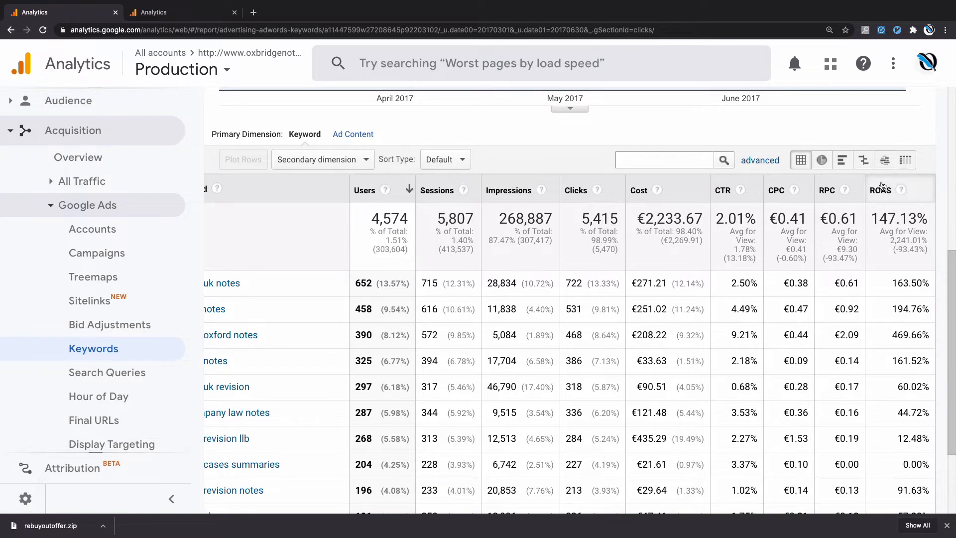
pyautogui.moveTo(902, 191)
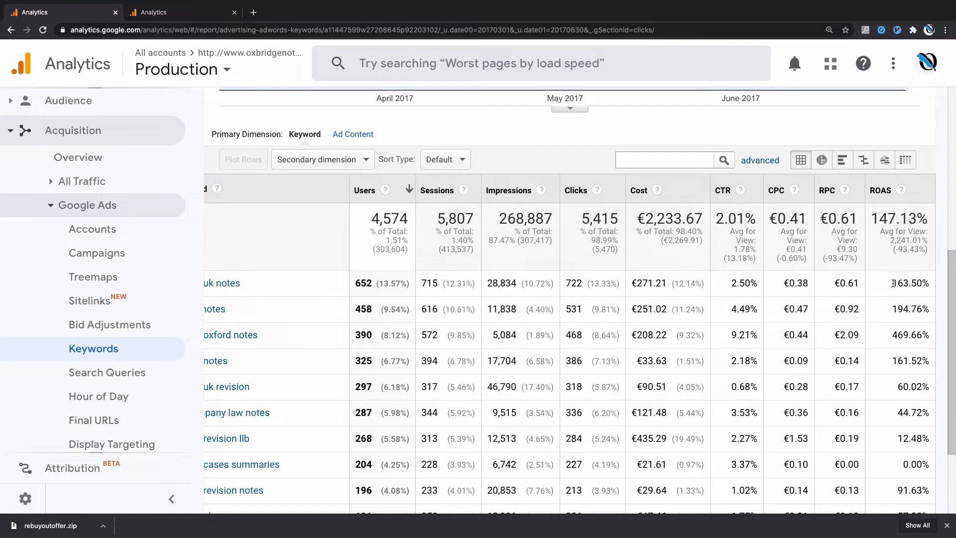
pyautogui.moveTo(893, 283); pyautogui.dragTo(925, 284)
pyautogui.doubleClick(796, 284)
pyautogui.doubleClick(847, 282)
pyautogui.tripleClick(847, 282)
# - Check the ROAS of the keywords "lpc notes", "law oxford notes" and "law uk revision"
pyautogui.doubleClick(907, 309)
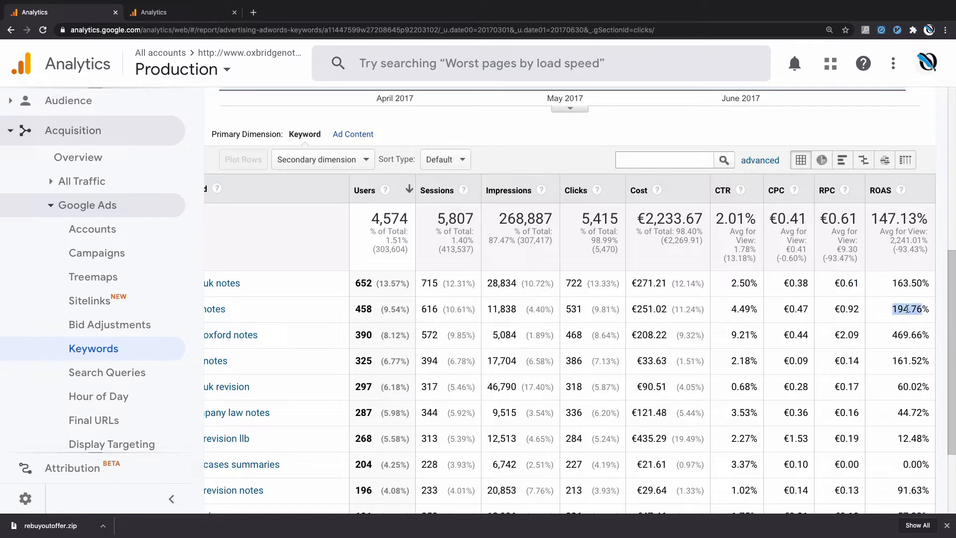
pyautogui.tripleClick(905, 335)
pyautogui.scroll(-1, 905, 334)
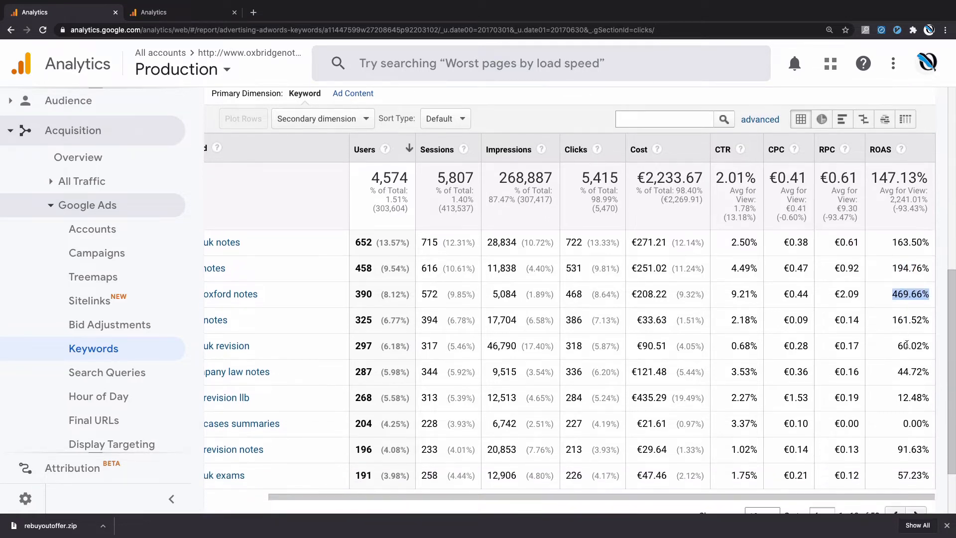
pyautogui.tripleClick(906, 345)
pyautogui.scroll(-1, 906, 345)
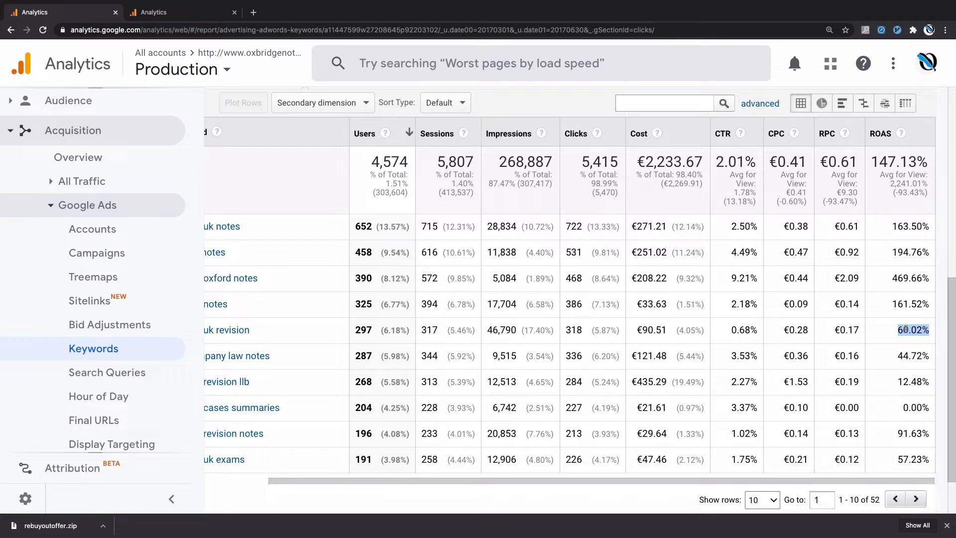
# - Re-examine the "law oxford notes" row, comparing its traffic figures with its ROAS
pyautogui.click(911, 277)
pyautogui.hscroll(-2, 912, 276)
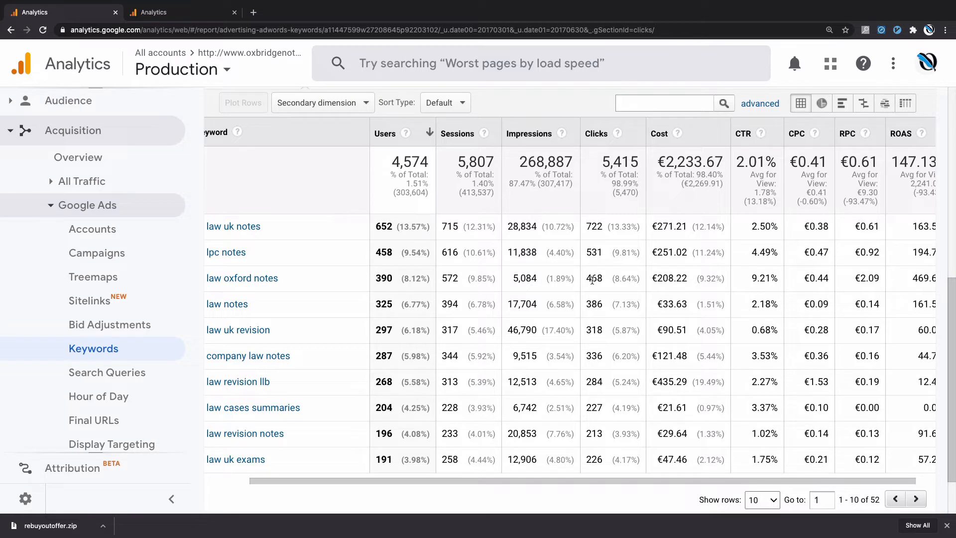
pyautogui.hscroll(1, 592, 280)
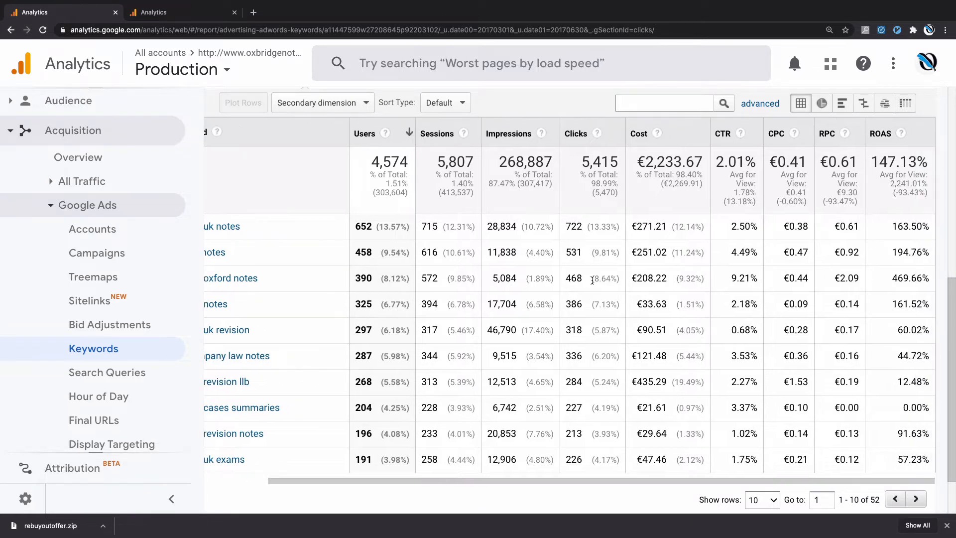
pyautogui.tripleClick(904, 282)
pyautogui.tripleClick(904, 282)
pyautogui.click(903, 306)
# - Start an advanced filter on the keyword table that includes rows where ROAS equals 0
pyautogui.scroll(1, 904, 306)
pyautogui.click(666, 154)
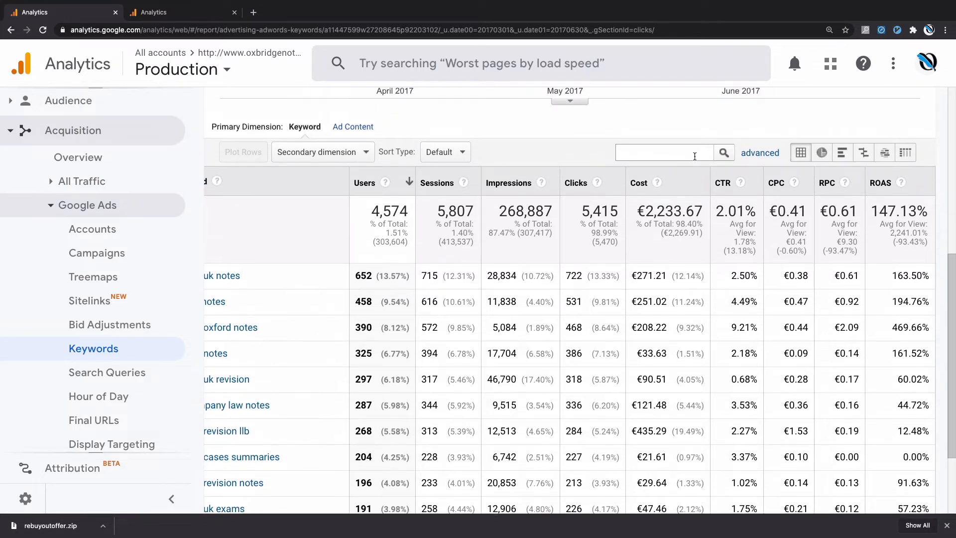
pyautogui.click(744, 157)
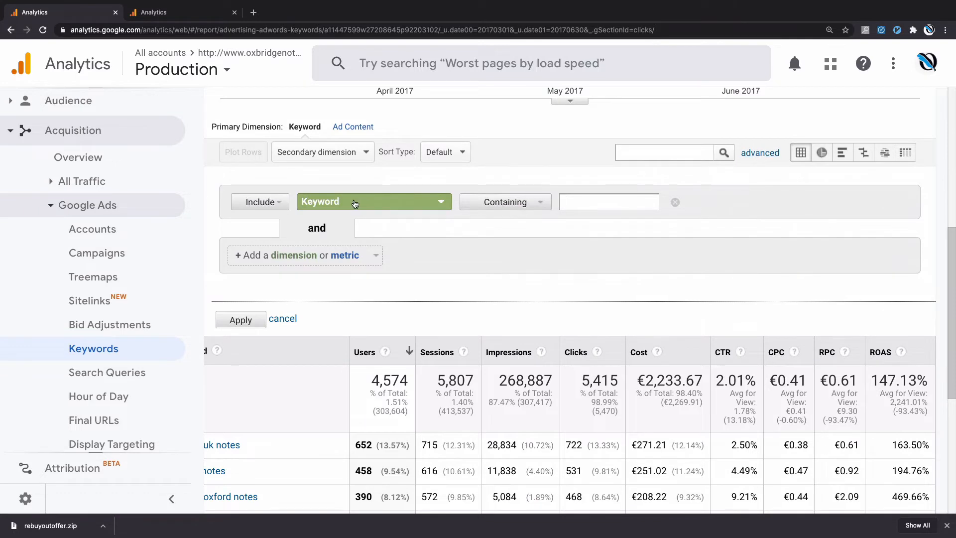
pyautogui.click(376, 205)
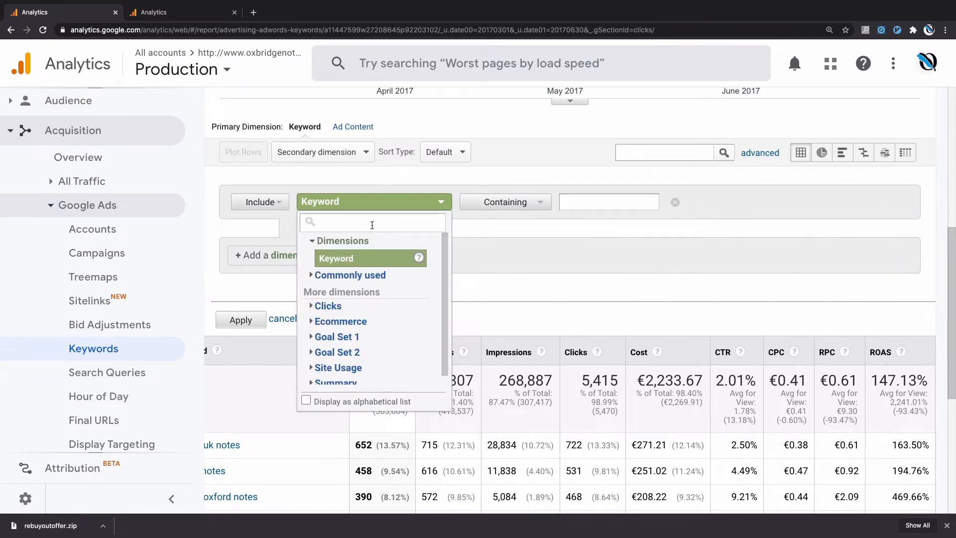
pyautogui.write('ro')
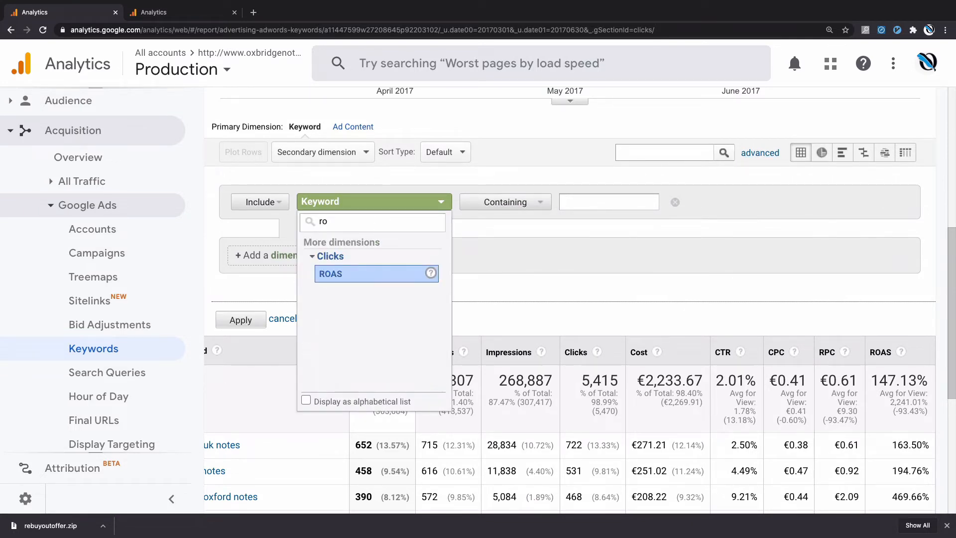
pyautogui.click(344, 273)
pyautogui.click(506, 201)
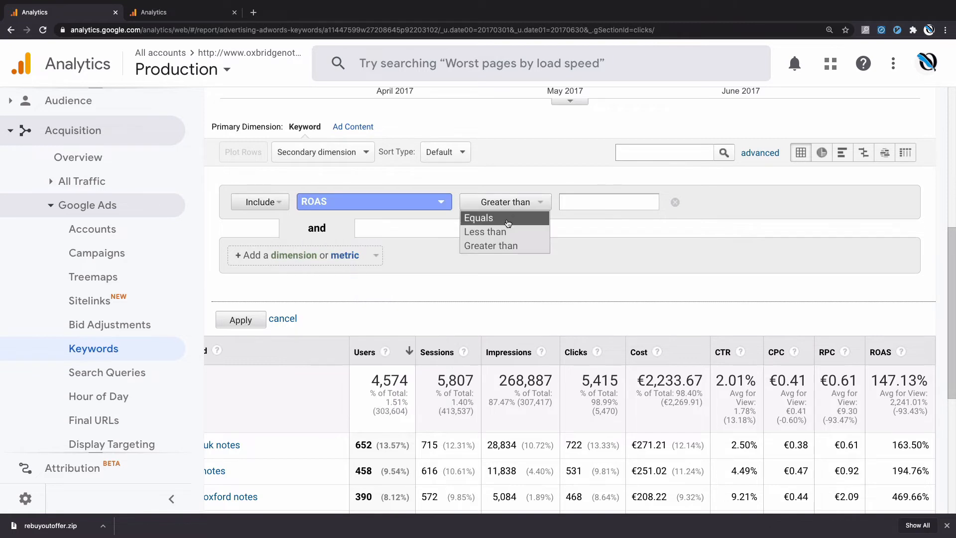
pyautogui.click(508, 219)
pyautogui.rightClick(595, 203)
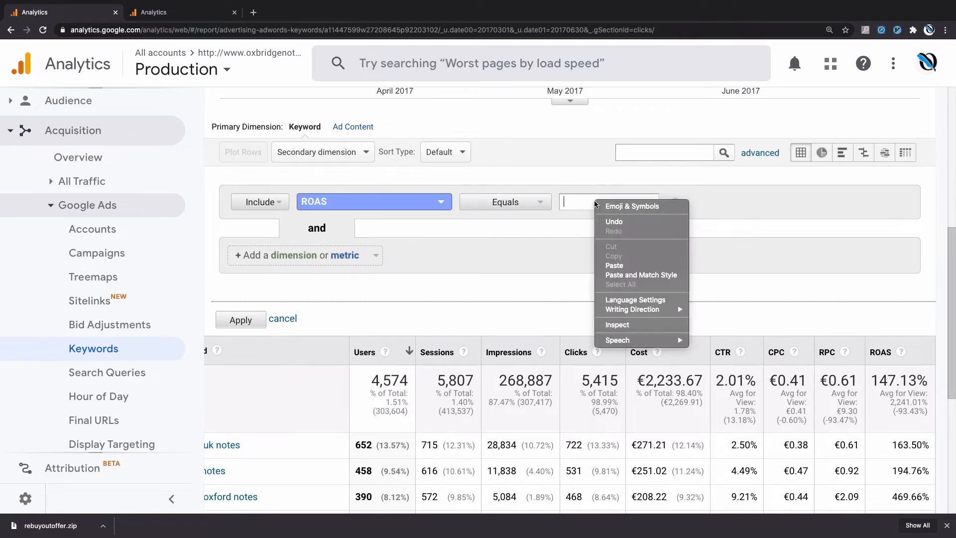
pyautogui.click(614, 265)
# - Add a second filter condition including Clicks greater than 10 and apply the advanced filter
pyautogui.click(274, 255)
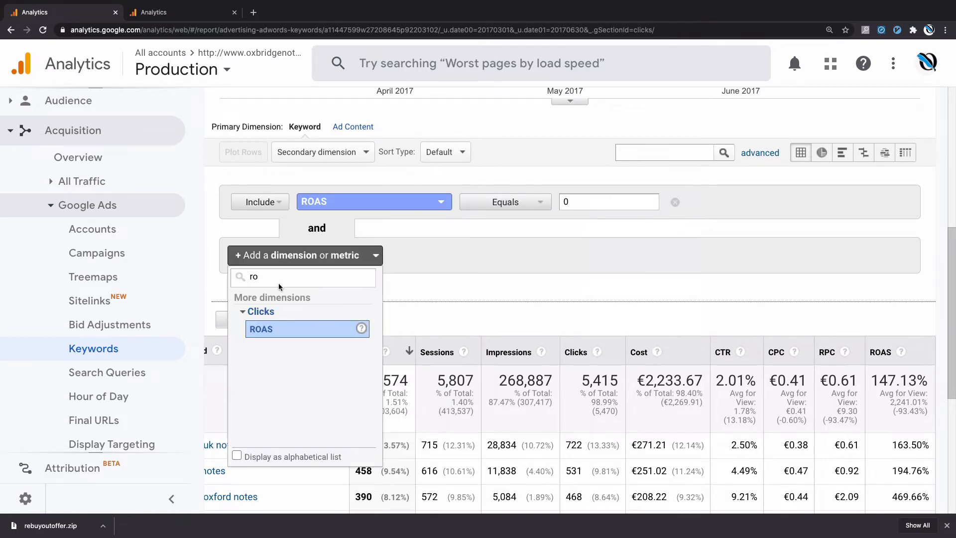
pyautogui.click(259, 312)
pyautogui.doubleClick(268, 277)
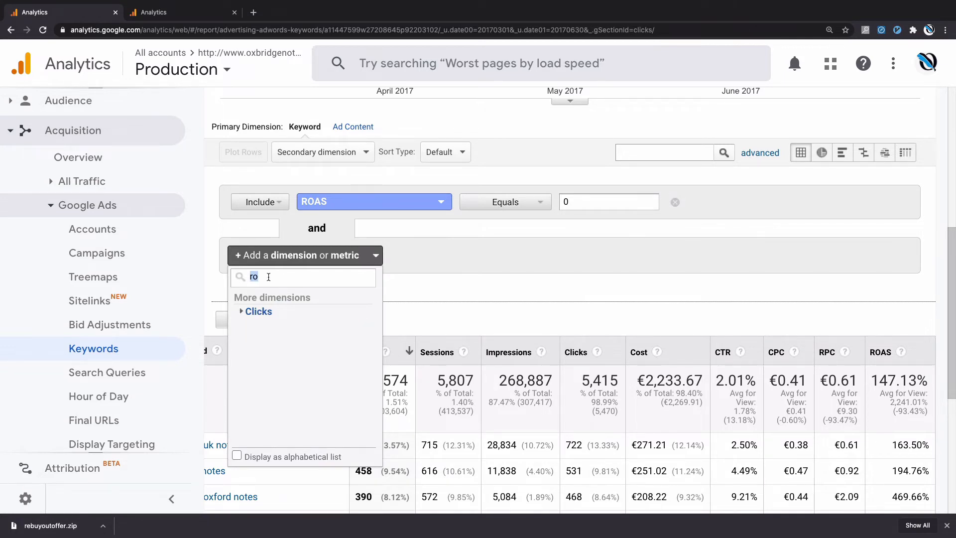
pyautogui.press('BackSpace')
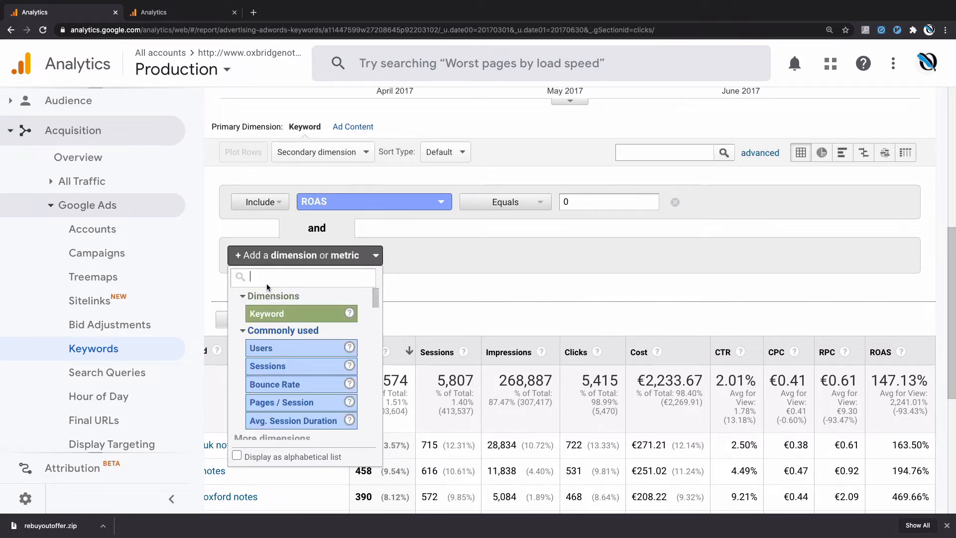
pyautogui.write('click')
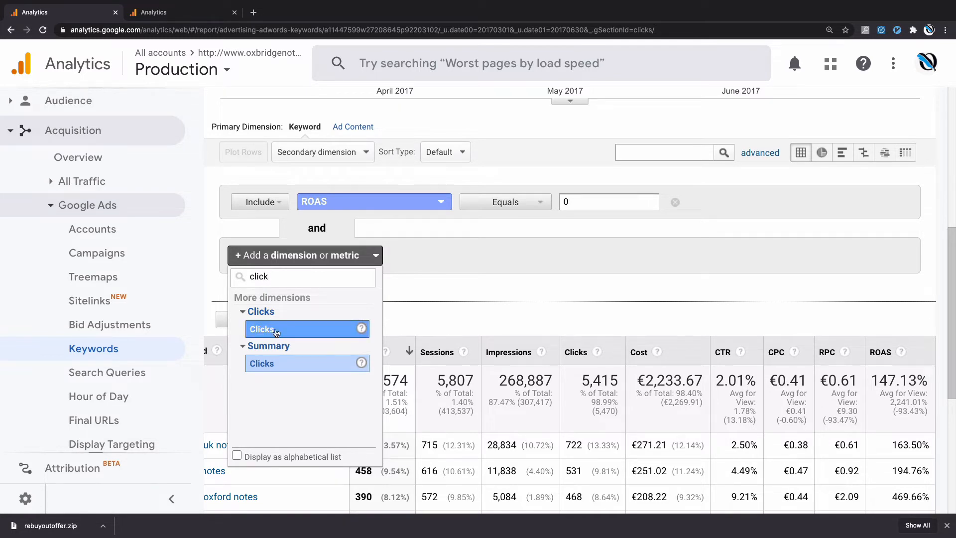
pyautogui.click(276, 331)
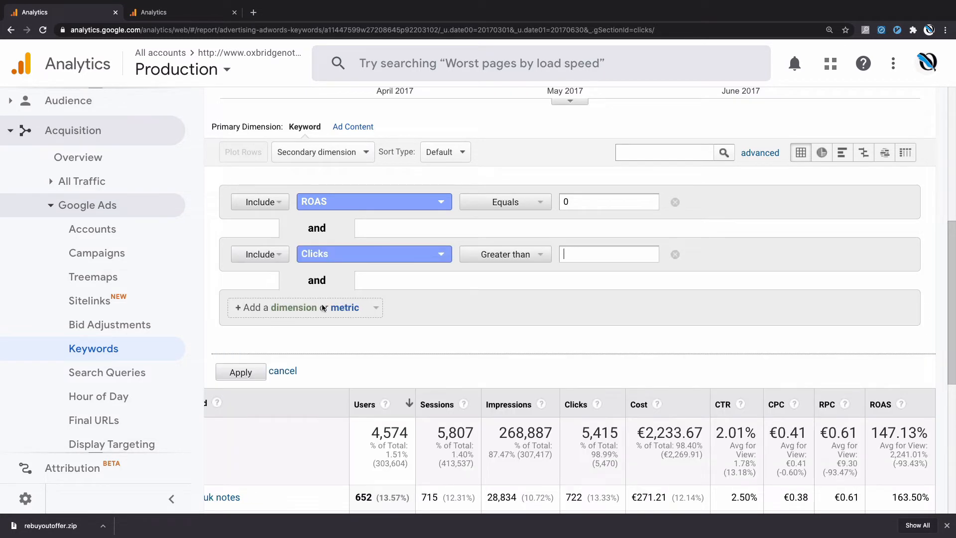
pyautogui.click(592, 252)
pyautogui.write('10')
pyautogui.click(240, 373)
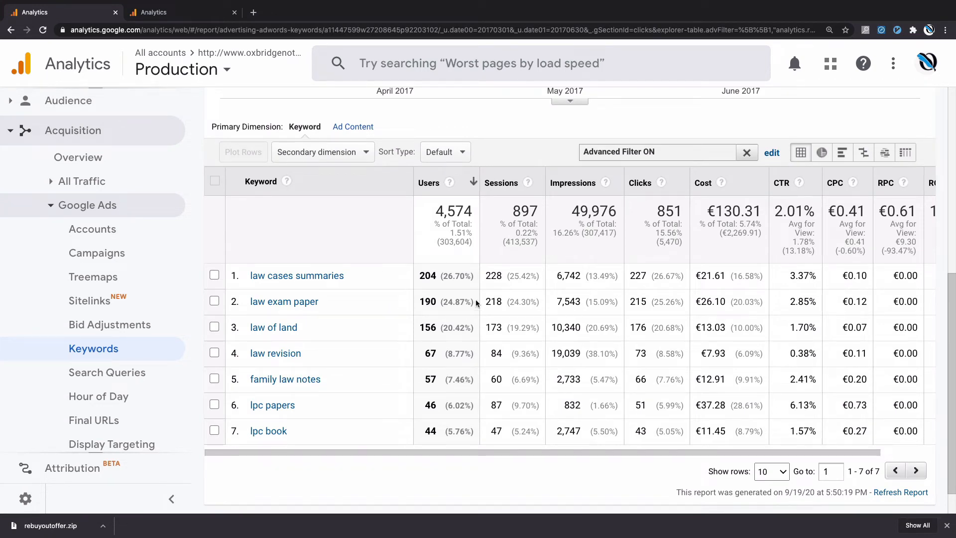
# - Review the clicks, cost and ROAS of the filtered keywords
pyautogui.hscroll(2, 476, 302)
pyautogui.hscroll(2, 670, 304)
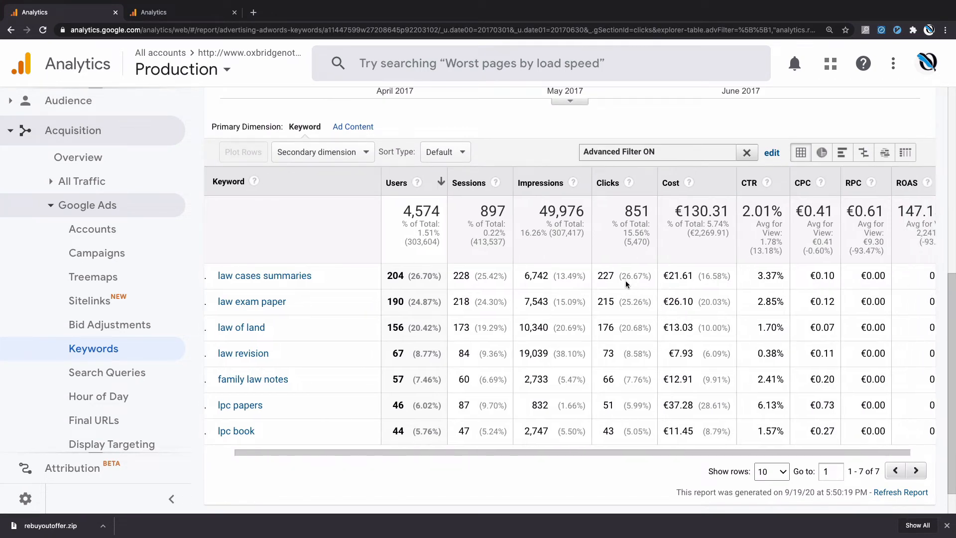
pyautogui.hscroll(2, 670, 305)
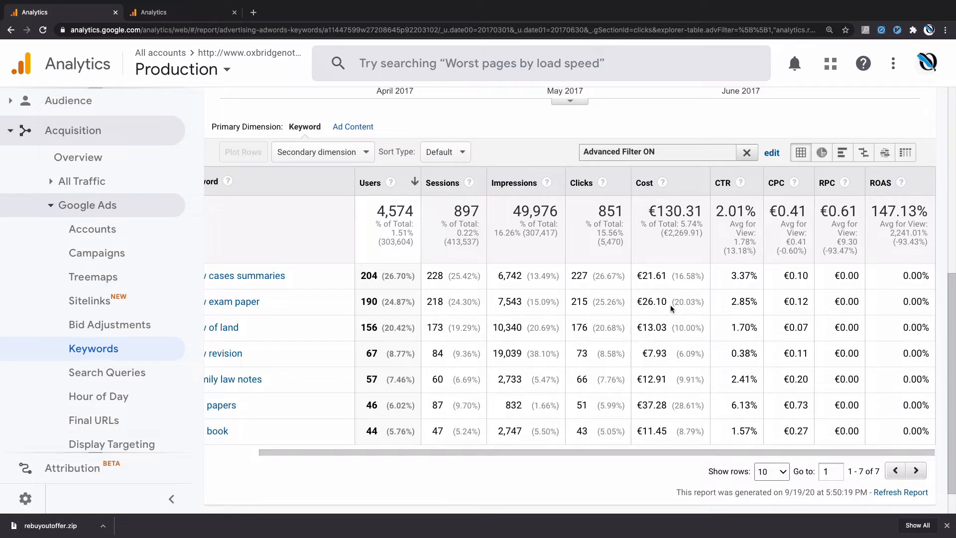
pyautogui.hscroll(-2, 512, 268)
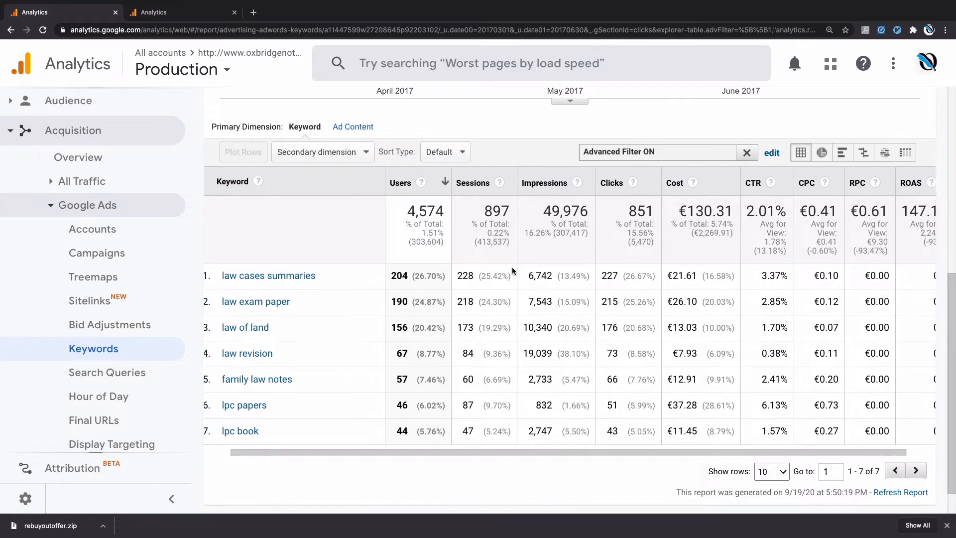
# - Highlight the total cost of the filtered keywords and compare the rows' costs with their ROAS
pyautogui.doubleClick(707, 211)
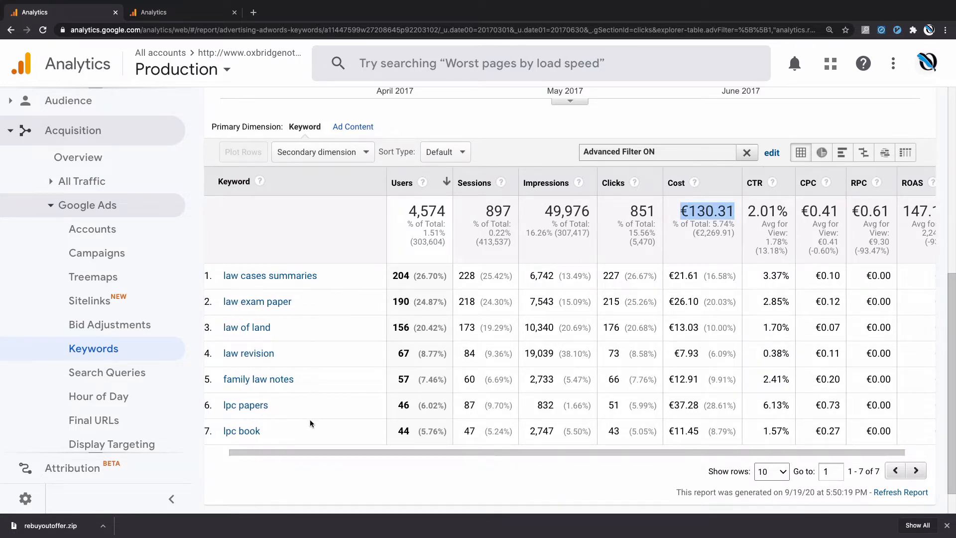
pyautogui.hscroll(2, 705, 309)
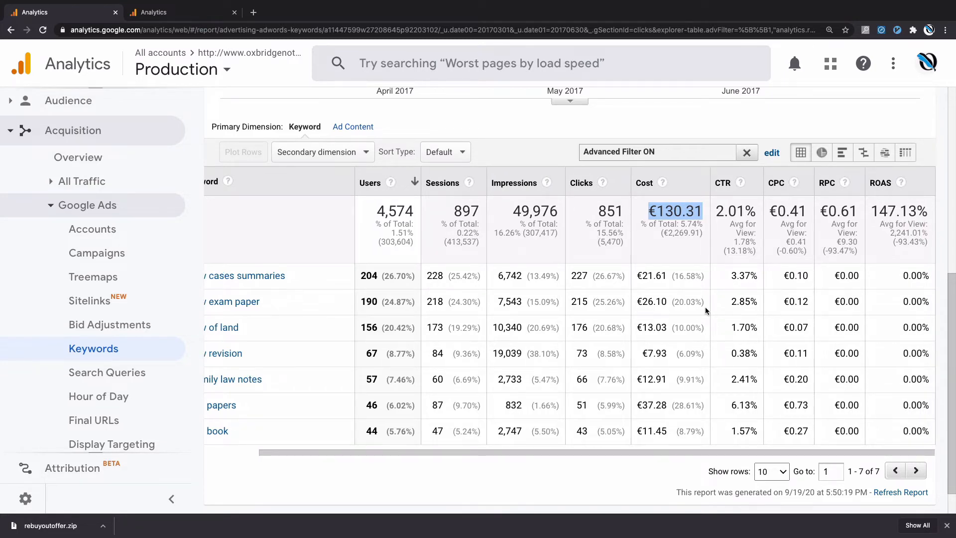
pyautogui.hscroll(-2, 705, 308)
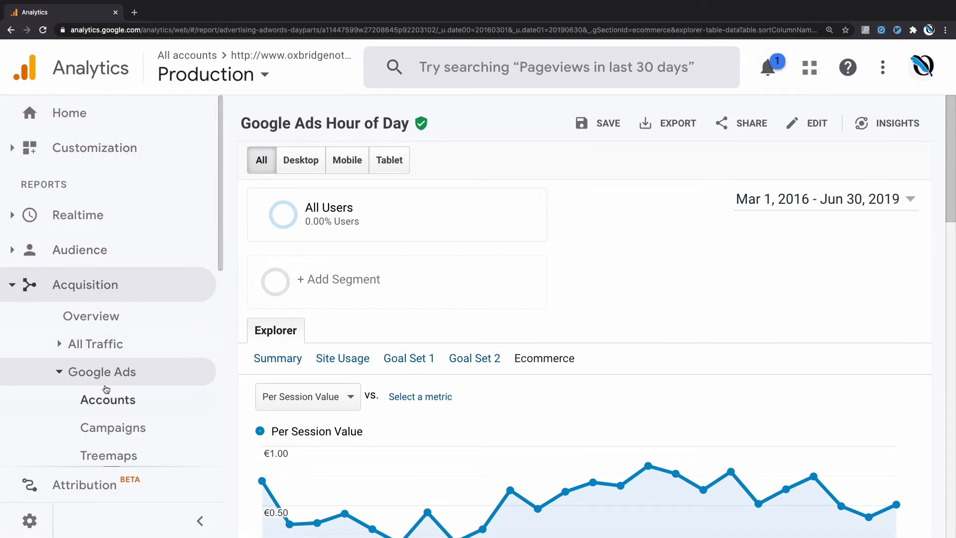
# - Examine the Per Session Value chart in the Google Ads Hour of Day report, including its metric choices
pyautogui.scroll(-5, 106, 389)
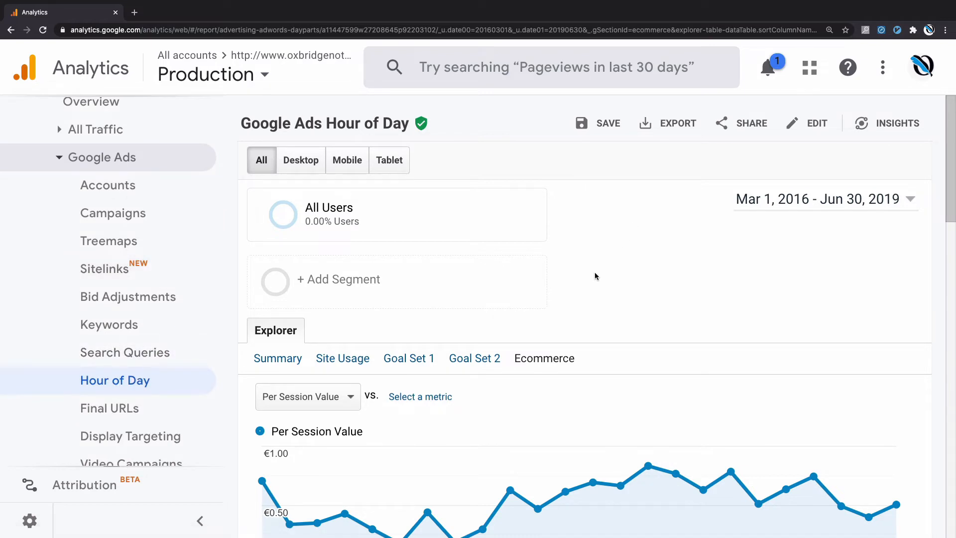
pyautogui.click(338, 398)
pyautogui.click(339, 309)
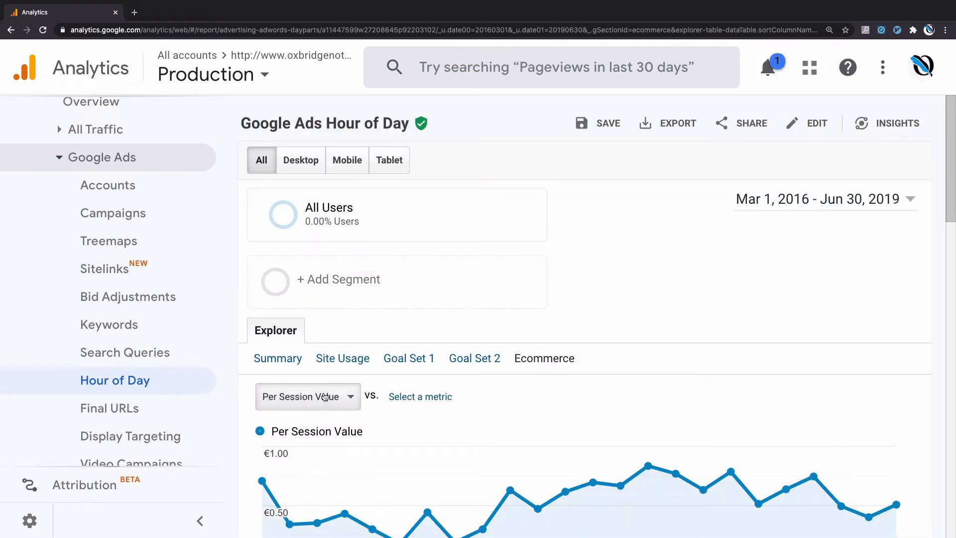
pyautogui.scroll(-2, 324, 397)
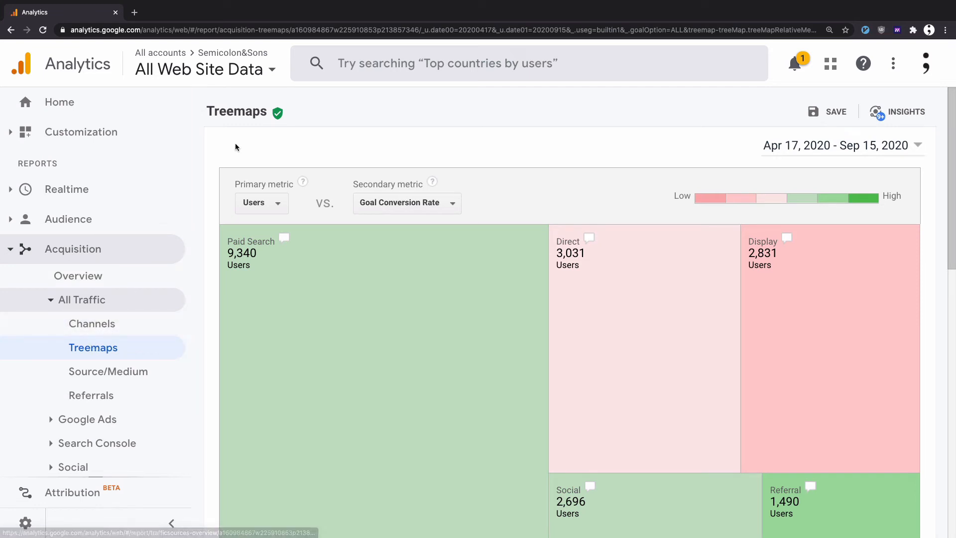
# - Drill into the Paid Search channel of the traffic treemap and set the primary dimension to Source
pyautogui.scroll(-3, 279, 132)
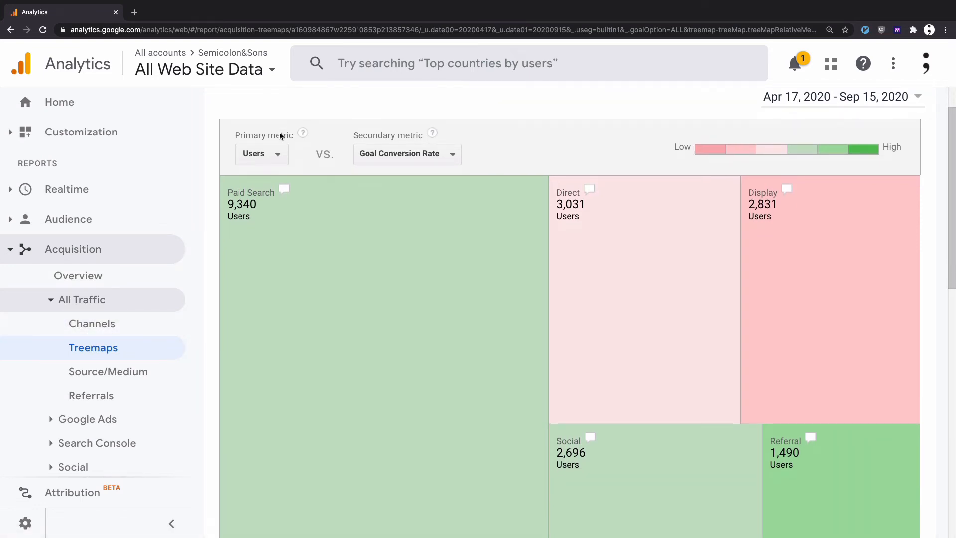
pyautogui.scroll(-1, 253, 222)
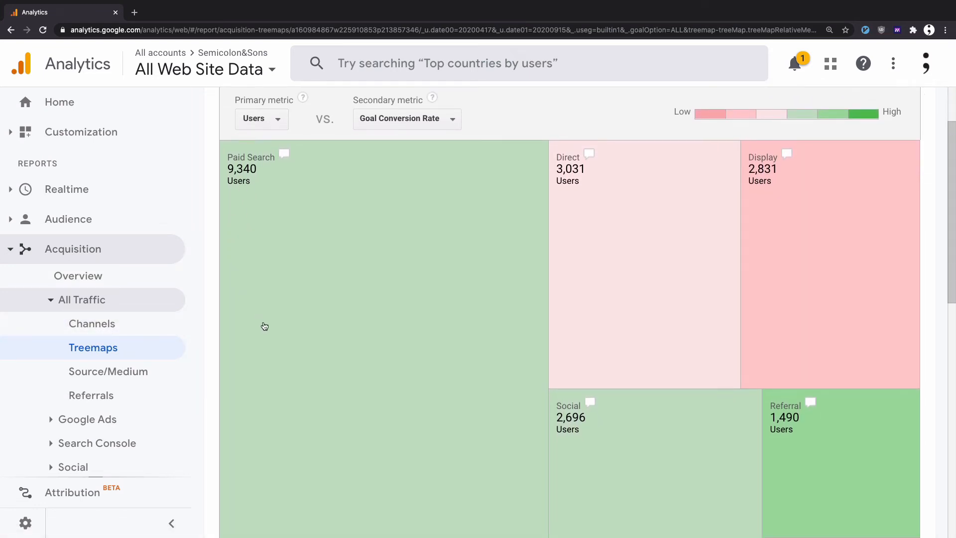
pyautogui.scroll(1, 406, 292)
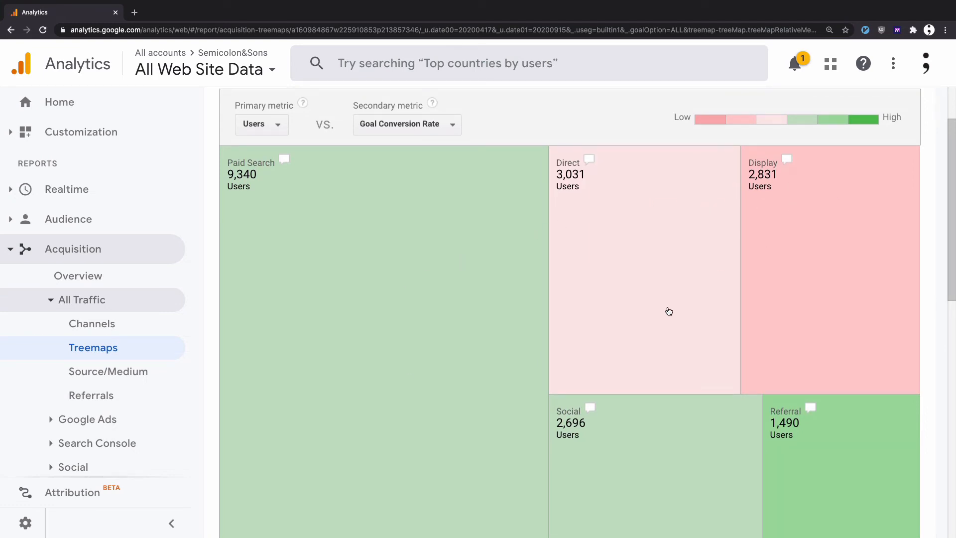
pyautogui.scroll(-3, 669, 312)
pyautogui.scroll(4, 669, 312)
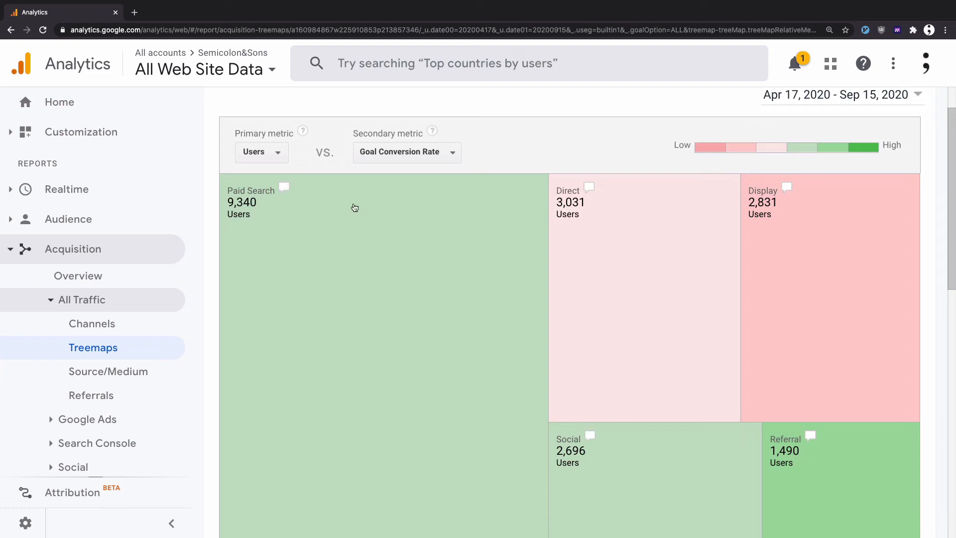
pyautogui.scroll(-5, 354, 312)
pyautogui.scroll(-2, 354, 310)
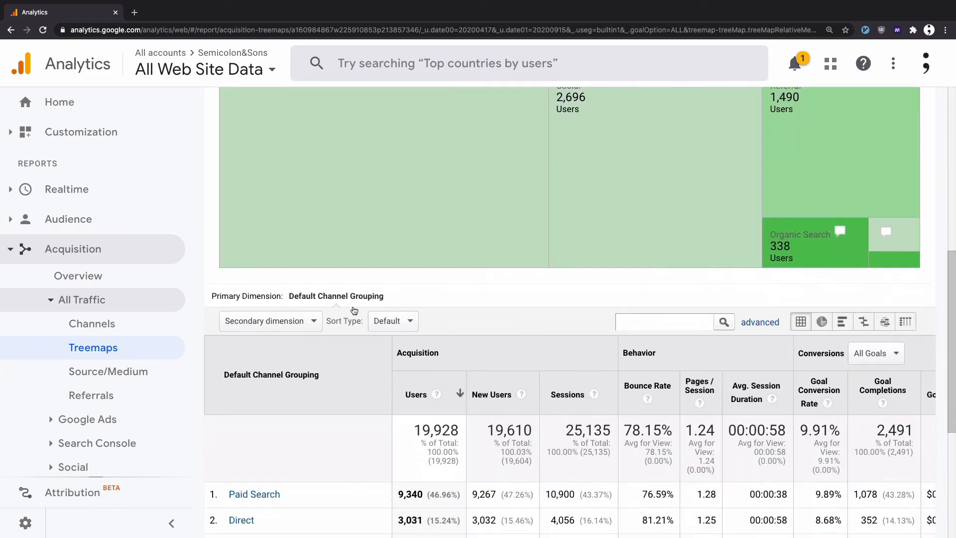
pyautogui.click(276, 482)
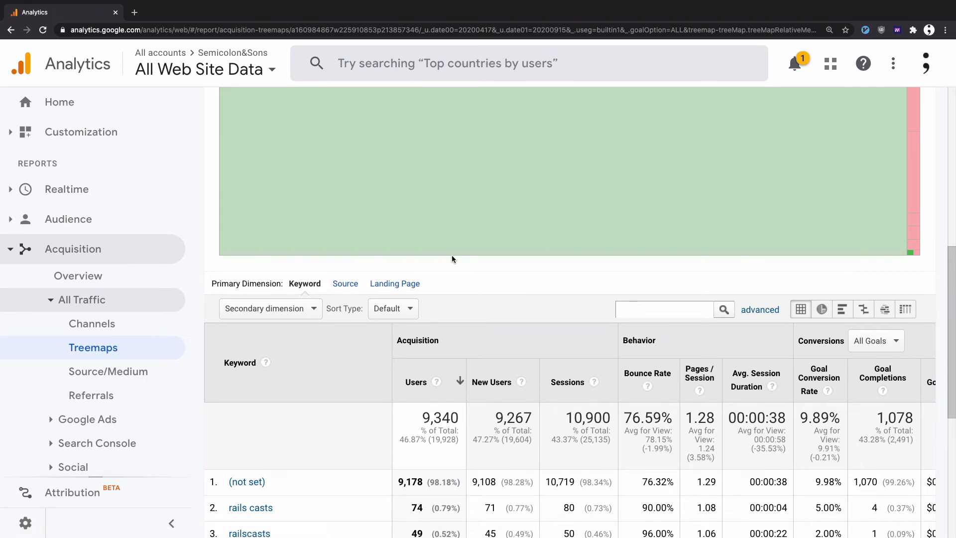
pyautogui.click(345, 284)
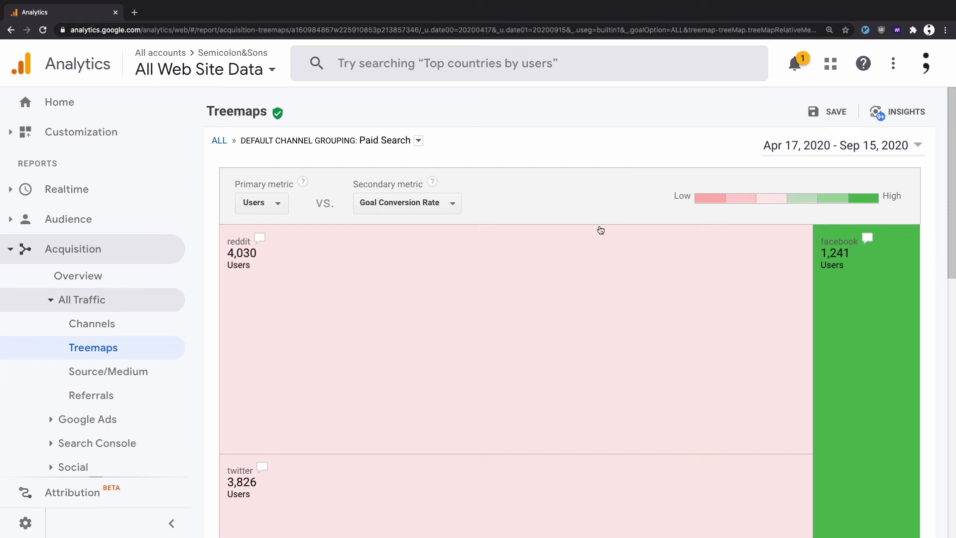
# - Compare the Paid Search source tiles for reddit, twitter, facebook and google by size and colour
pyautogui.scroll(-1, 601, 230)
pyautogui.scroll(-2, 302, 376)
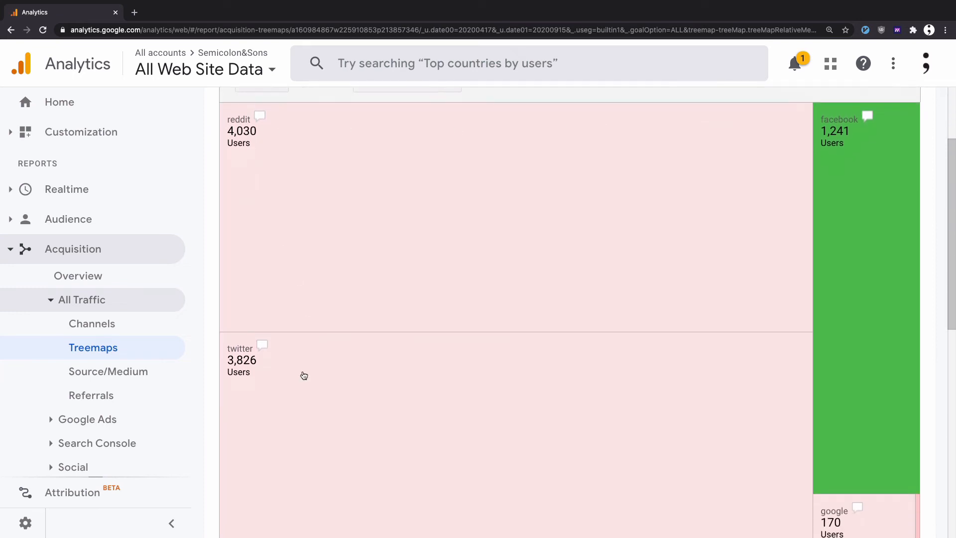
pyautogui.scroll(-3, 805, 283)
pyautogui.scroll(3, 804, 283)
pyautogui.scroll(-1, 829, 493)
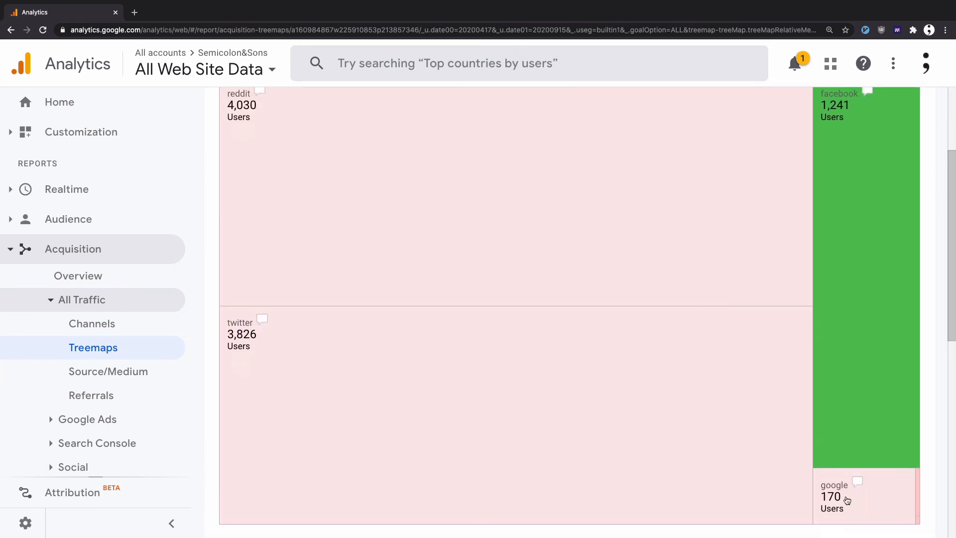
pyautogui.scroll(3, 727, 335)
pyautogui.scroll(-1, 729, 337)
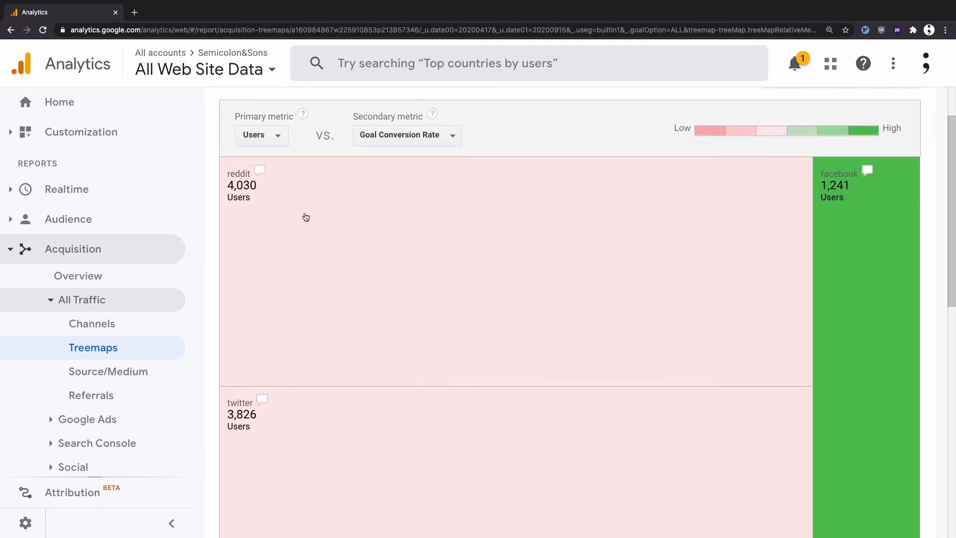
pyautogui.scroll(-2, 301, 224)
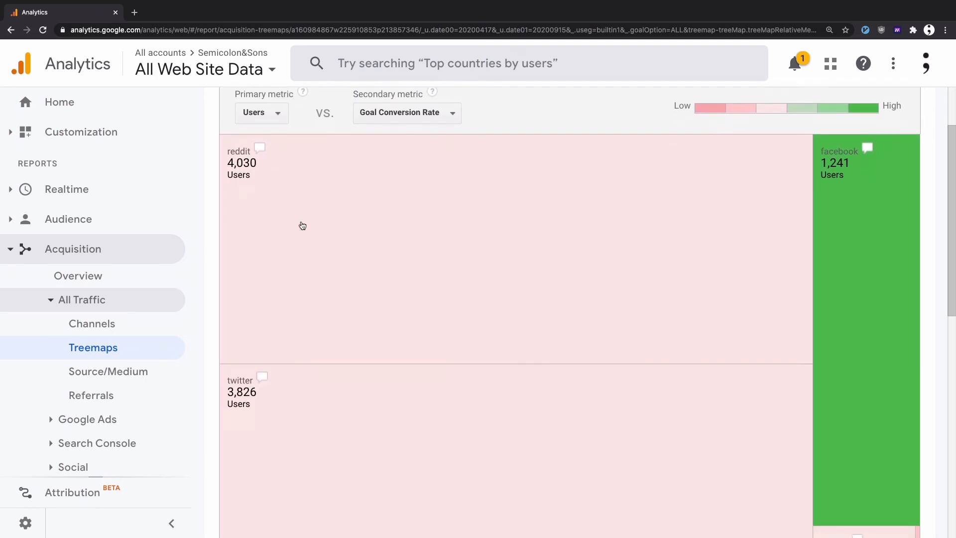
pyautogui.scroll(2, 298, 388)
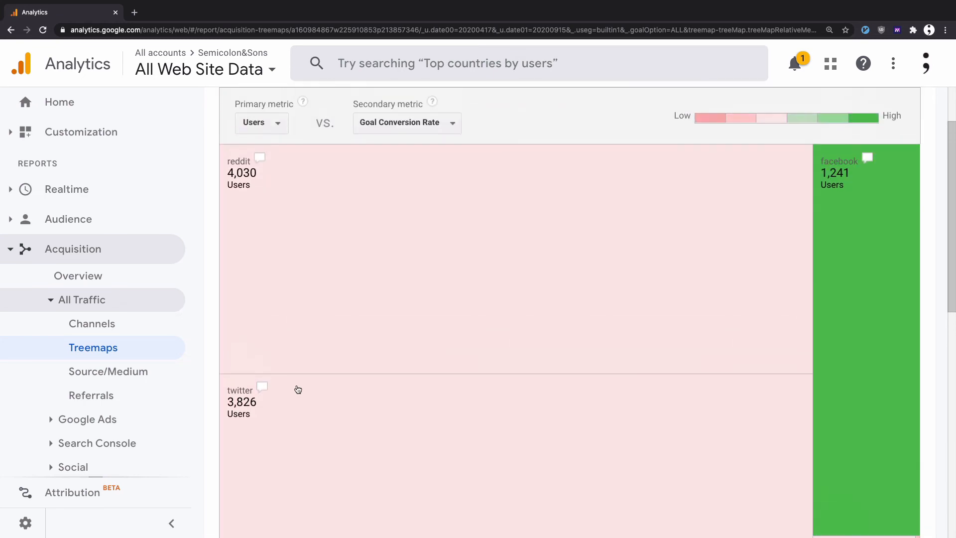
pyautogui.scroll(-2, 670, 344)
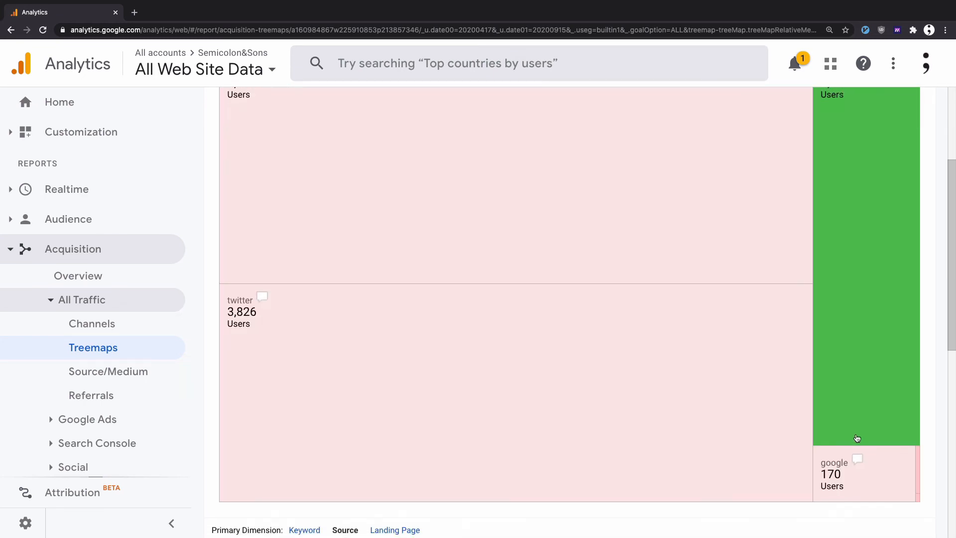
pyautogui.scroll(3, 824, 474)
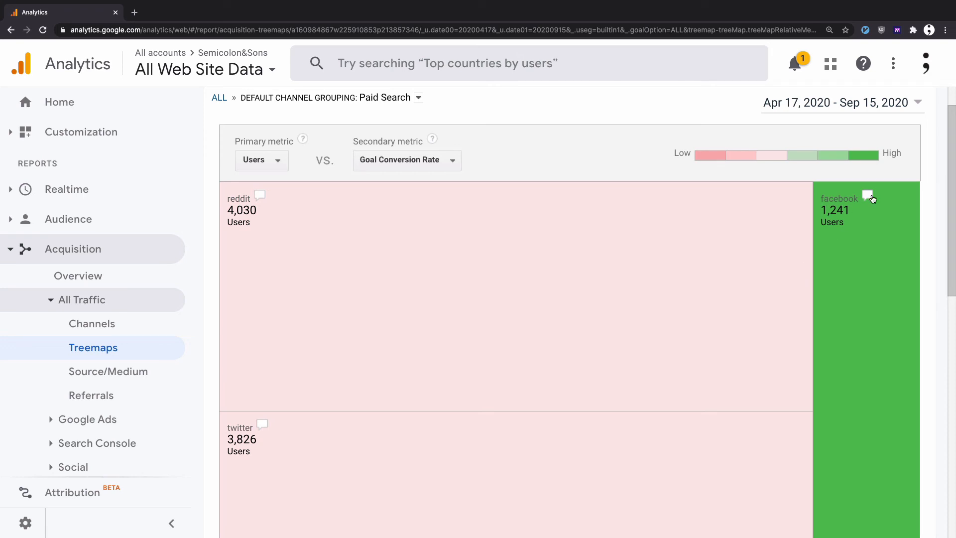
# - Check the goal conversion rates of the facebook, reddit and twitter tiles
pyautogui.moveTo(870, 198)
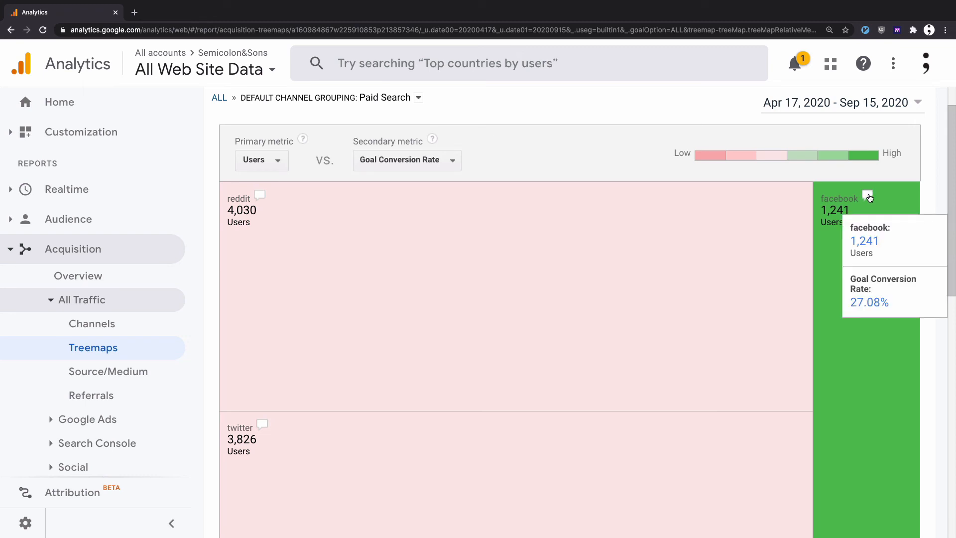
pyautogui.moveTo(262, 200)
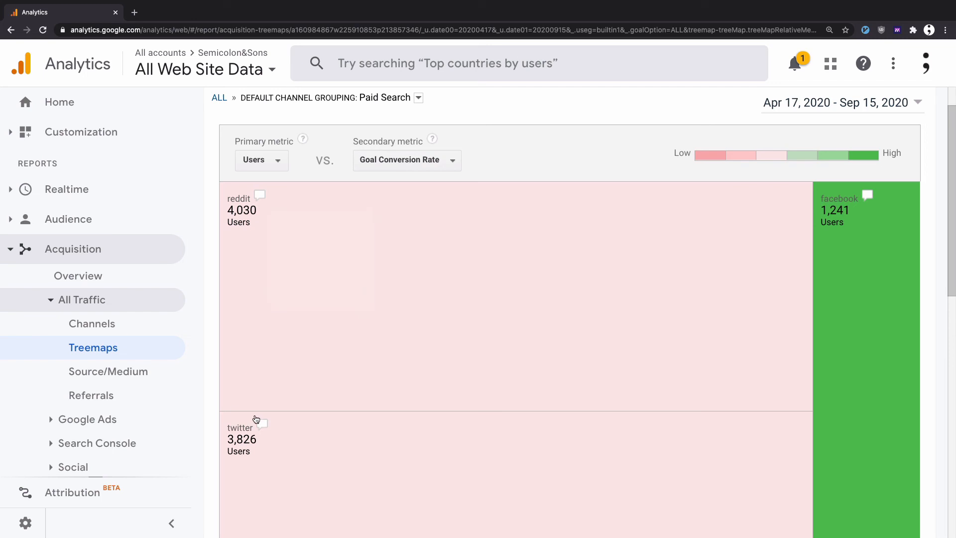
pyautogui.moveTo(264, 426)
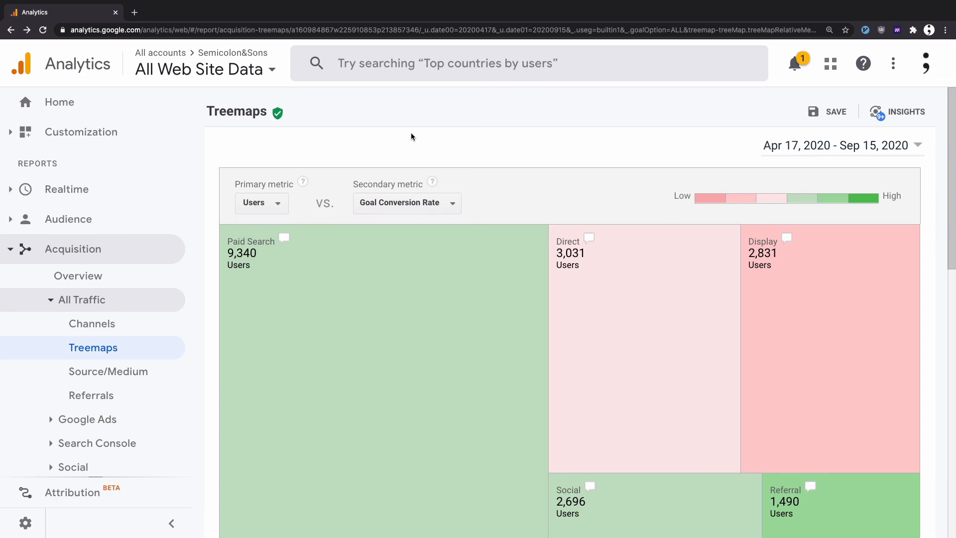
# - Drill into the Direct channel from the all-channel treemap and filter its landing pages by "episode"
pyautogui.scroll(-10, 411, 133)
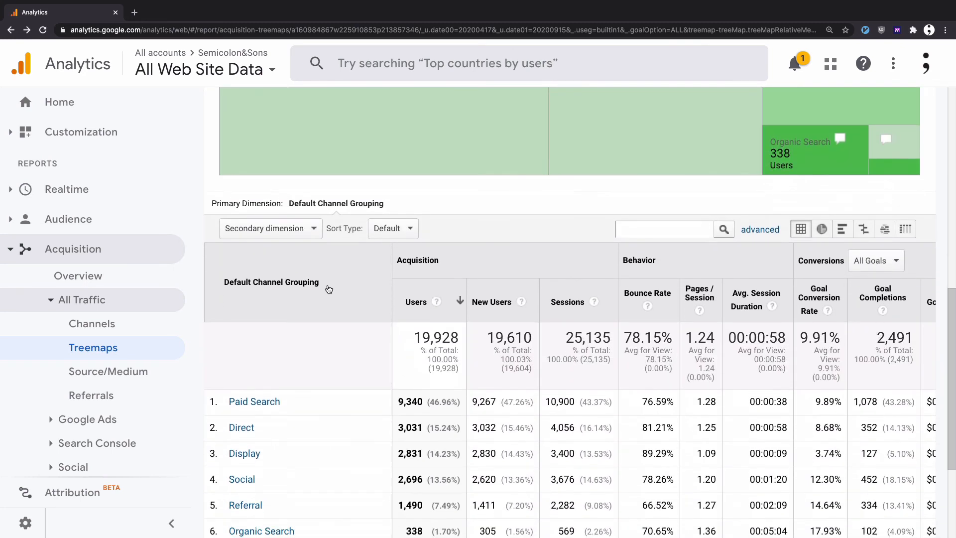
pyautogui.click(241, 428)
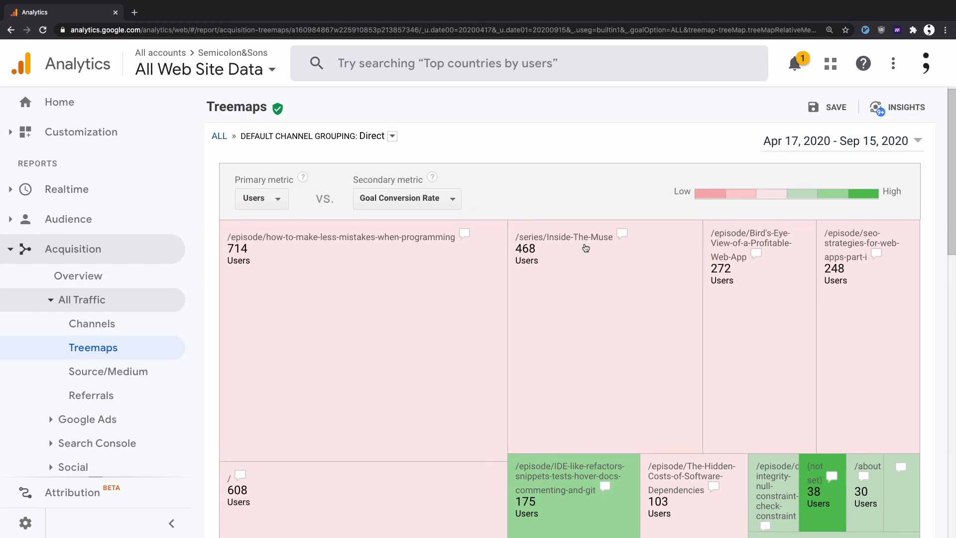
pyautogui.scroll(-8, 585, 248)
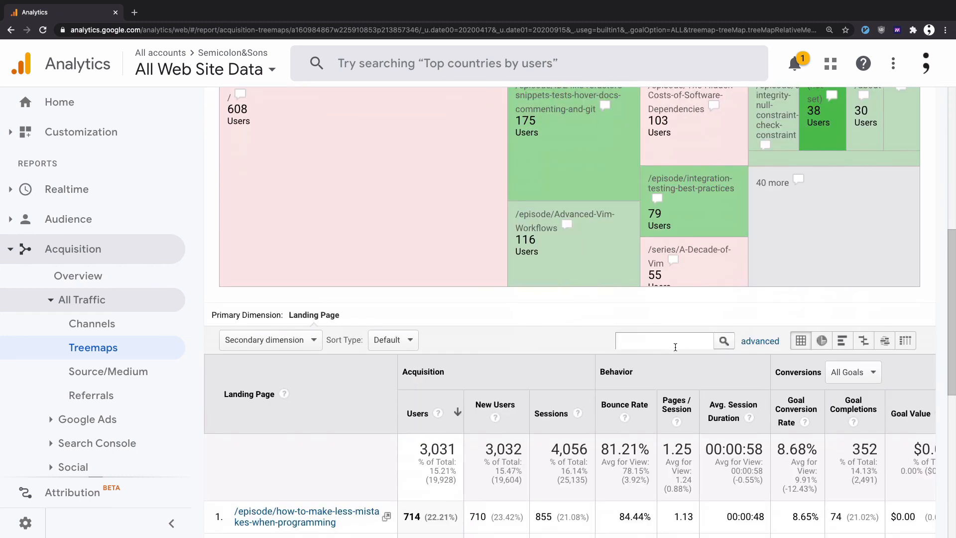
pyautogui.click(674, 345)
pyautogui.write('episode')
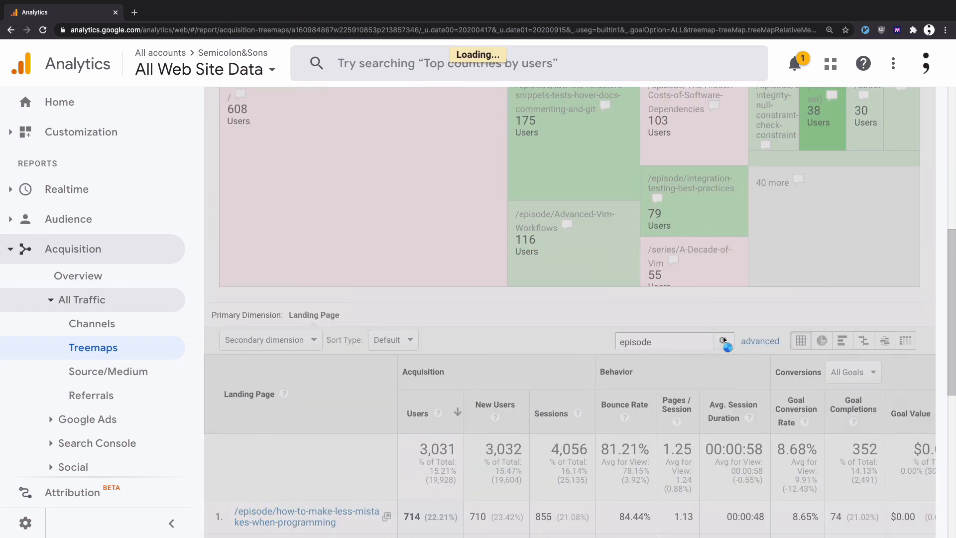
pyautogui.click(725, 341)
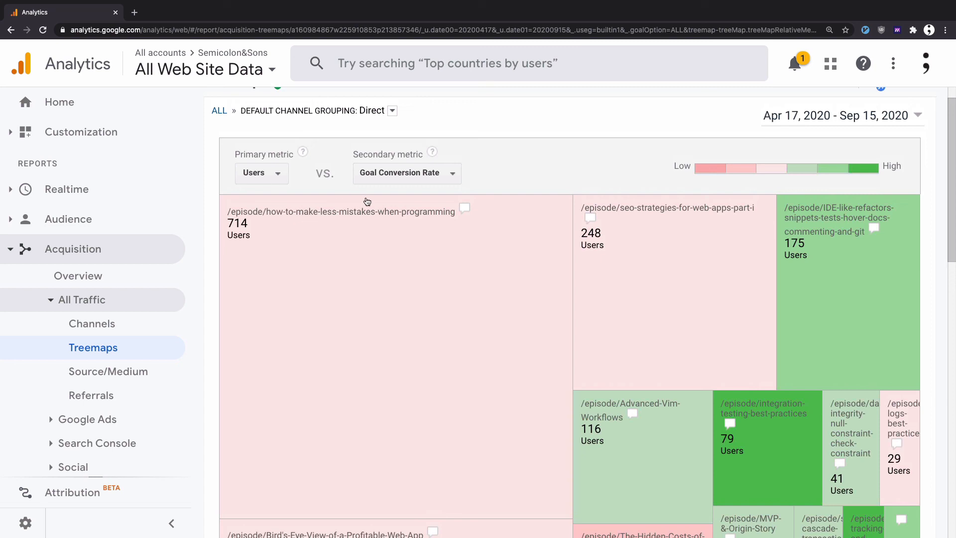
# - Compare the users and goal conversion rates of the episode landing pages, including the IDE refactors, integration testing and how-to-make-less-mistakes pages
pyautogui.scroll(-1, 337, 224)
pyautogui.scroll(-1, 337, 224)
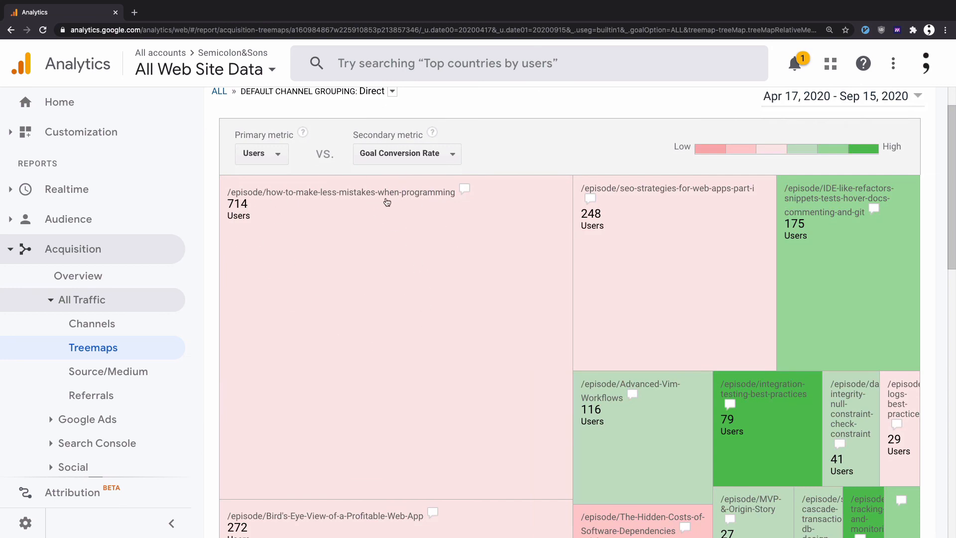
pyautogui.scroll(-1, 490, 256)
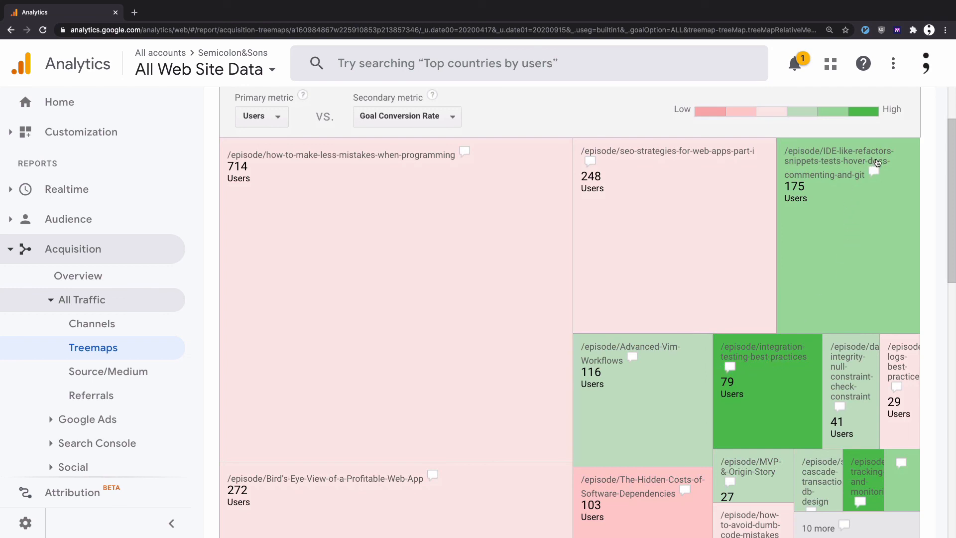
pyautogui.moveTo(875, 169)
pyautogui.moveTo(734, 370)
pyautogui.moveTo(464, 156)
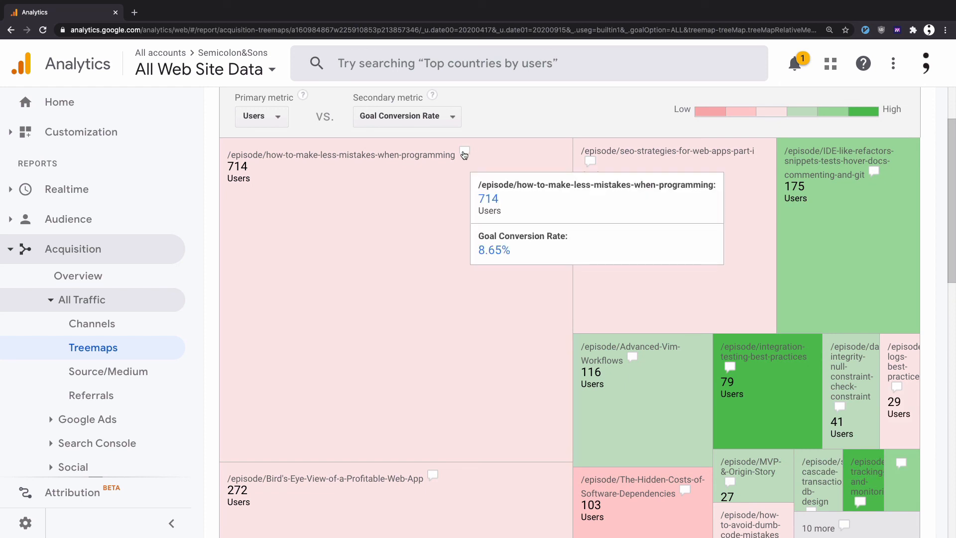
pyautogui.scroll(-2, 484, 280)
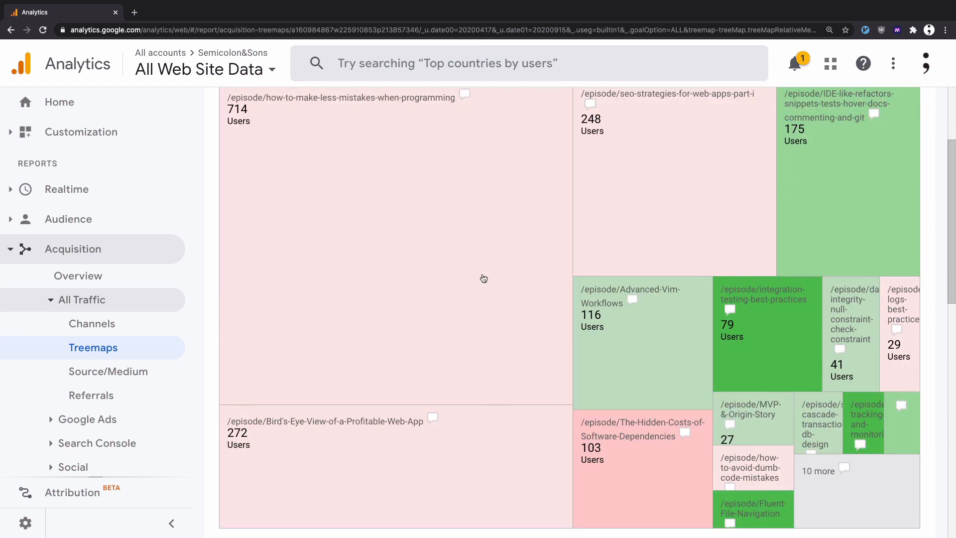